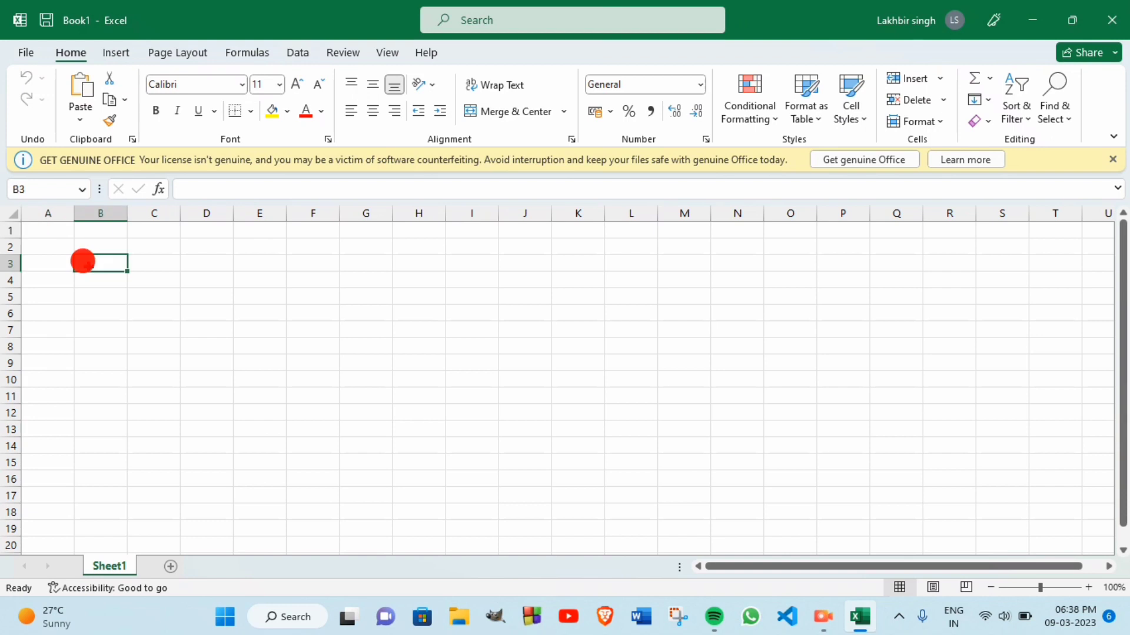
Enter the label CLASS INTERVAL in B3 and widen columns B and C to fit it.
{"action": "type", "text": "CLASS INTERVAL"}
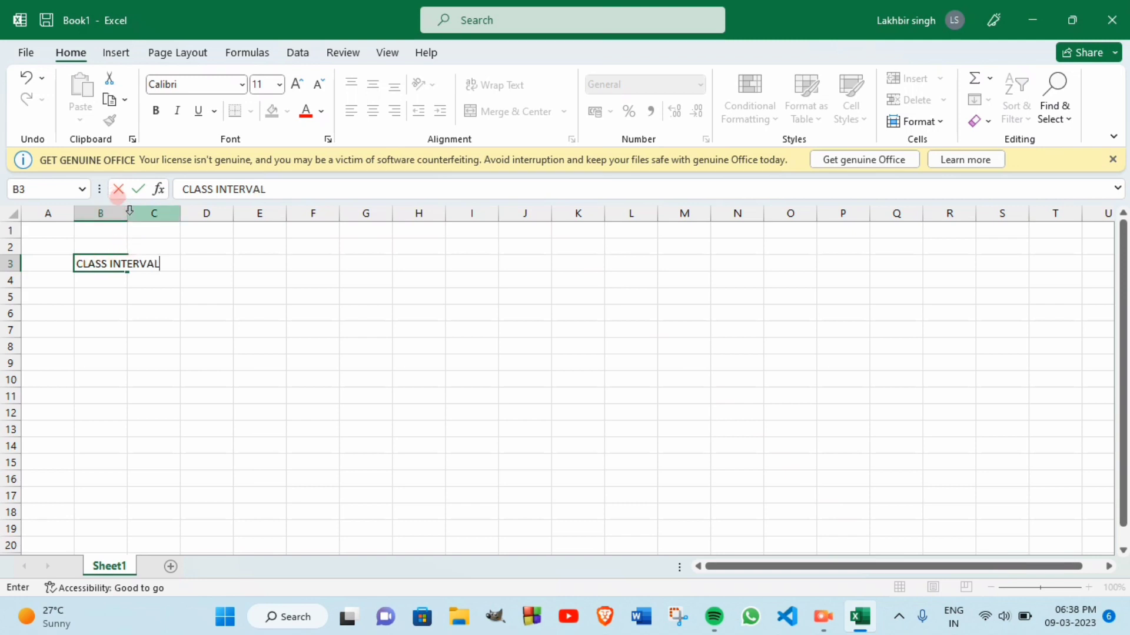
{"action": "left_click_drag", "start_coordinate": [131, 211], "coordinate": [159, 214]}
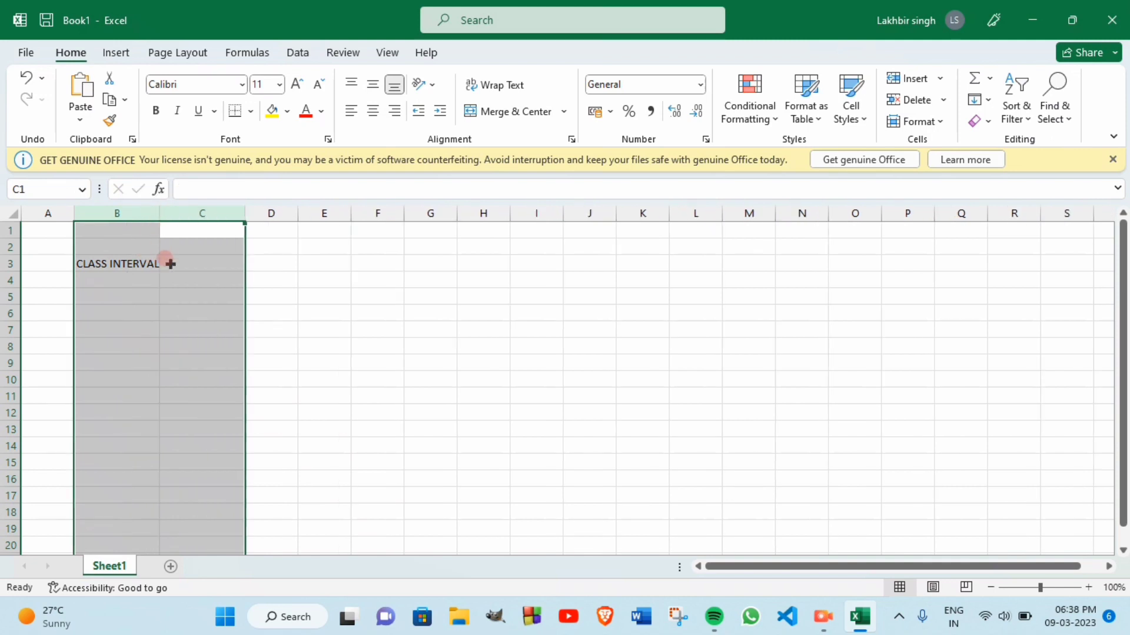
Enter the class intervals 0-10 in C3 and 10-20 in D3.
{"action": "left_click", "coordinate": [167, 262]}
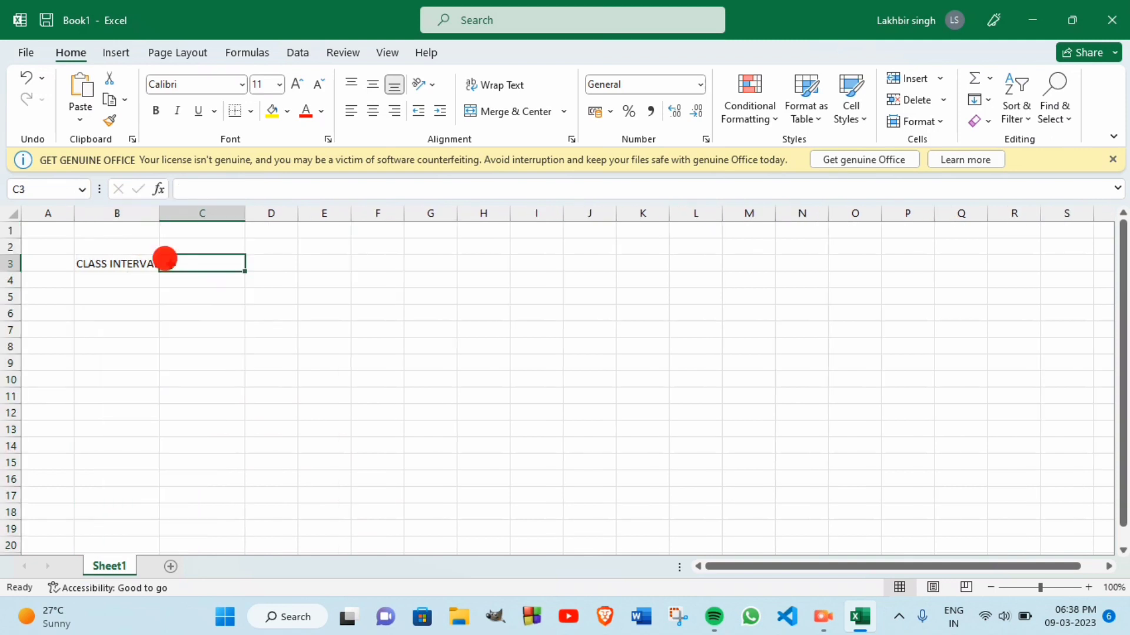
{"action": "type", "text": "0-10"}
{"action": "key", "text": "Tab"}
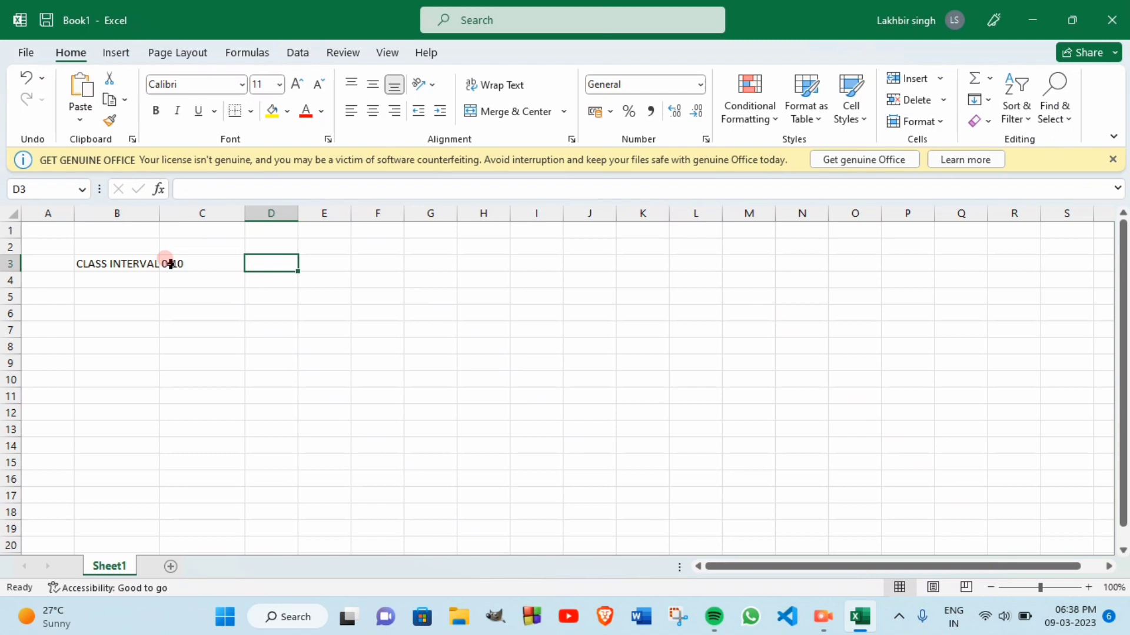
{"action": "type", "text": "10"}
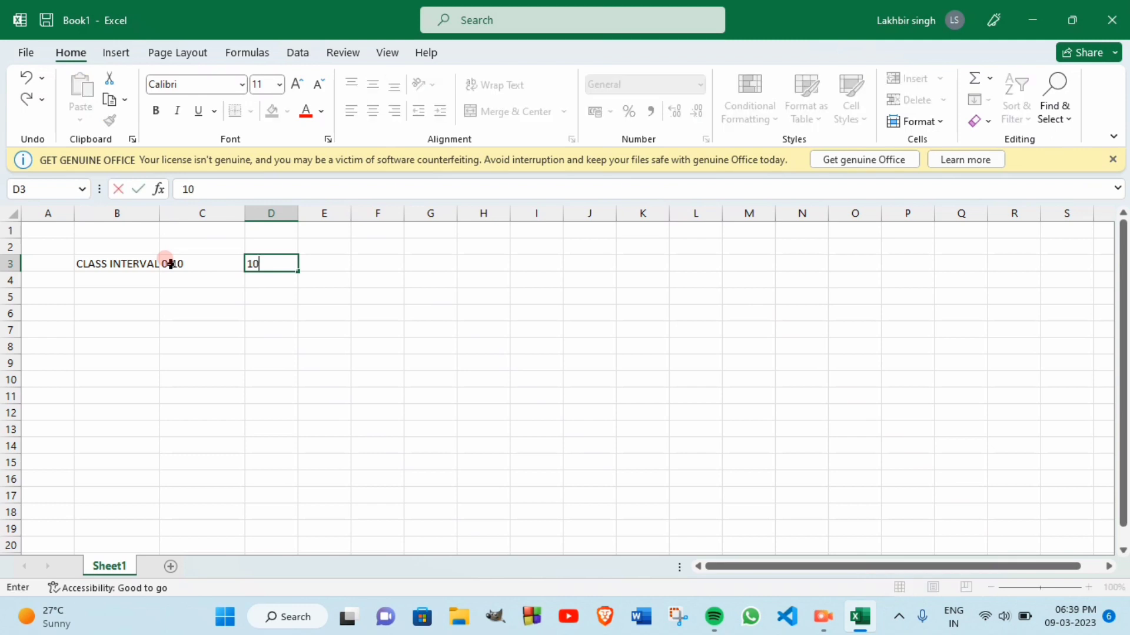
{"action": "type", "text": "-20"}
{"action": "key", "text": "Tab"}
Format cell D3 as Text and re-enter the interval 10-20 in it.
{"action": "left_click", "coordinate": [275, 263]}
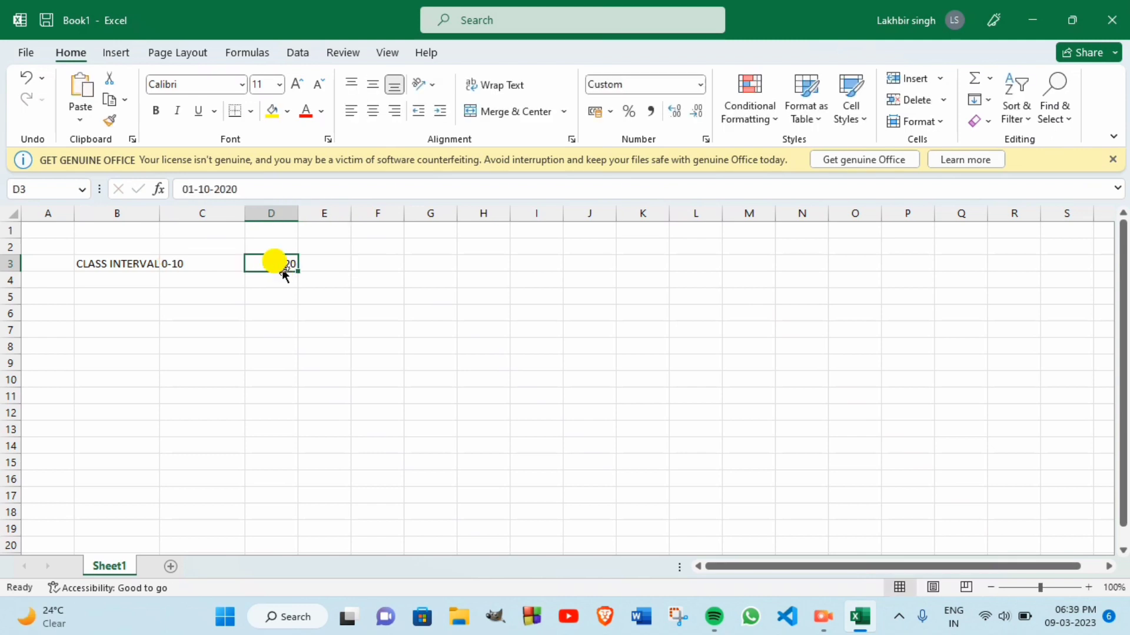
{"action": "right_click", "coordinate": [283, 269]}
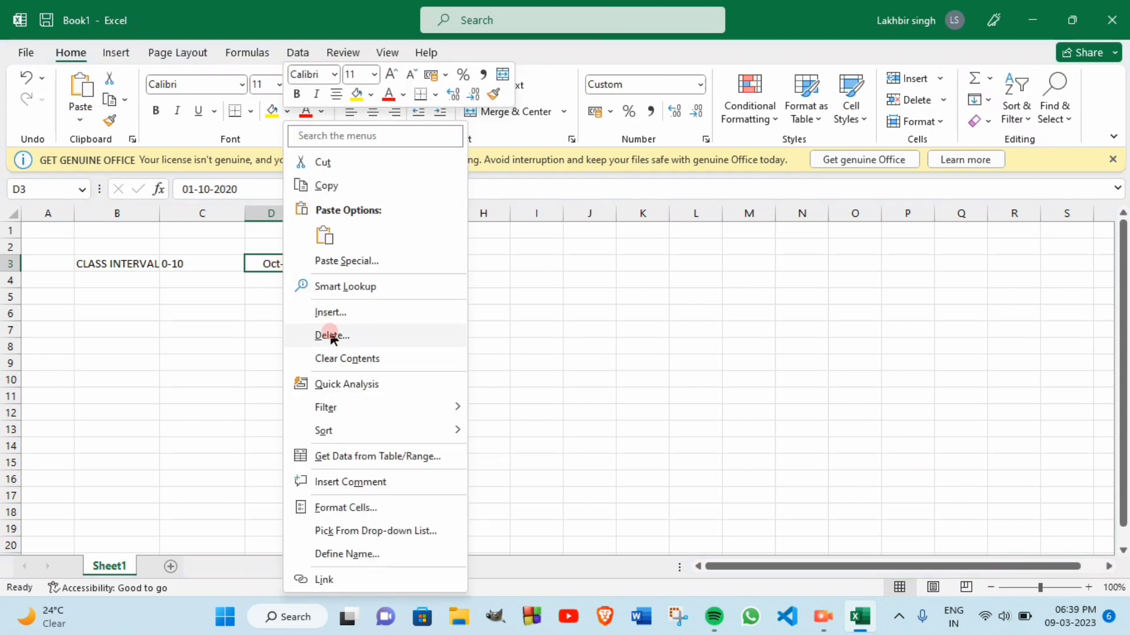
{"action": "left_click", "coordinate": [347, 503]}
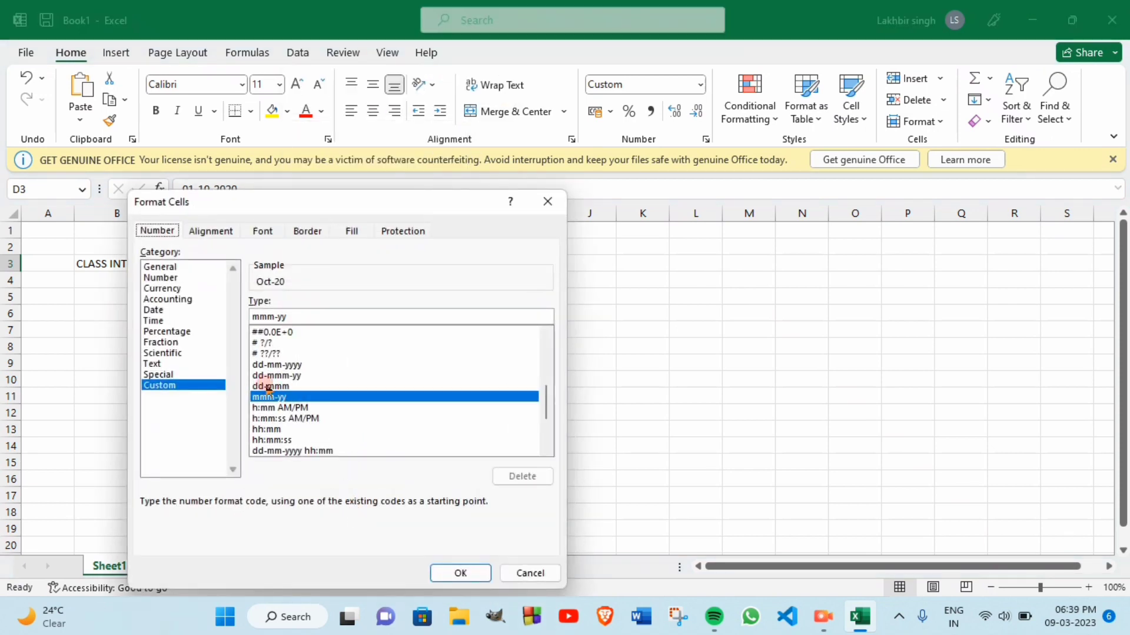
{"action": "left_click", "coordinate": [152, 364]}
{"action": "left_click", "coordinate": [470, 574]}
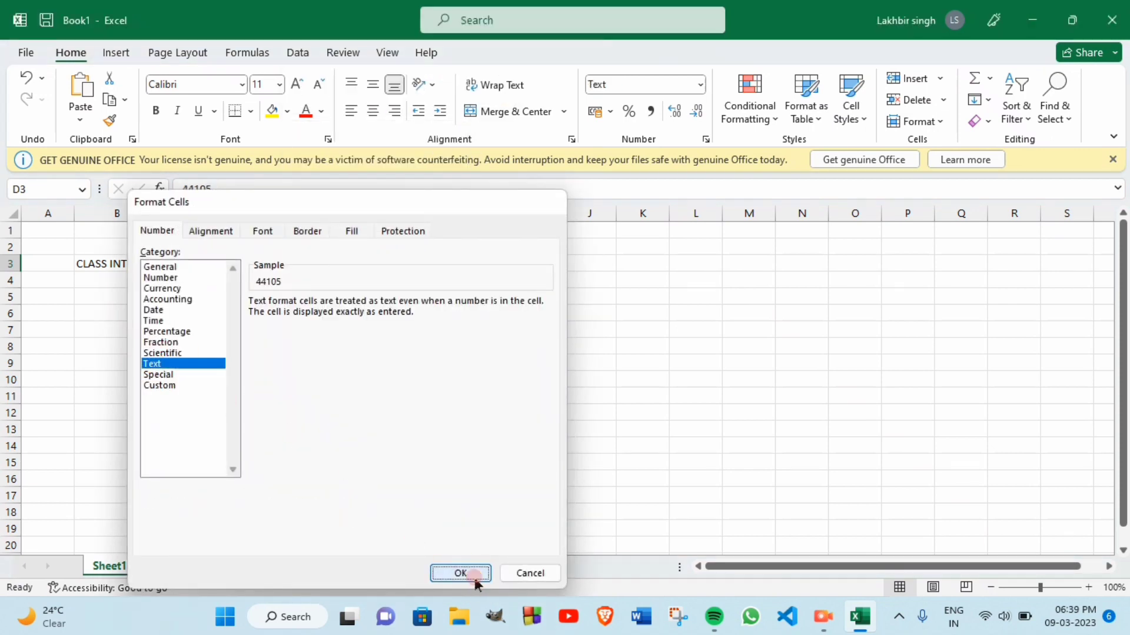
{"action": "double_click", "coordinate": [279, 258]}
{"action": "key", "text": "Return"}
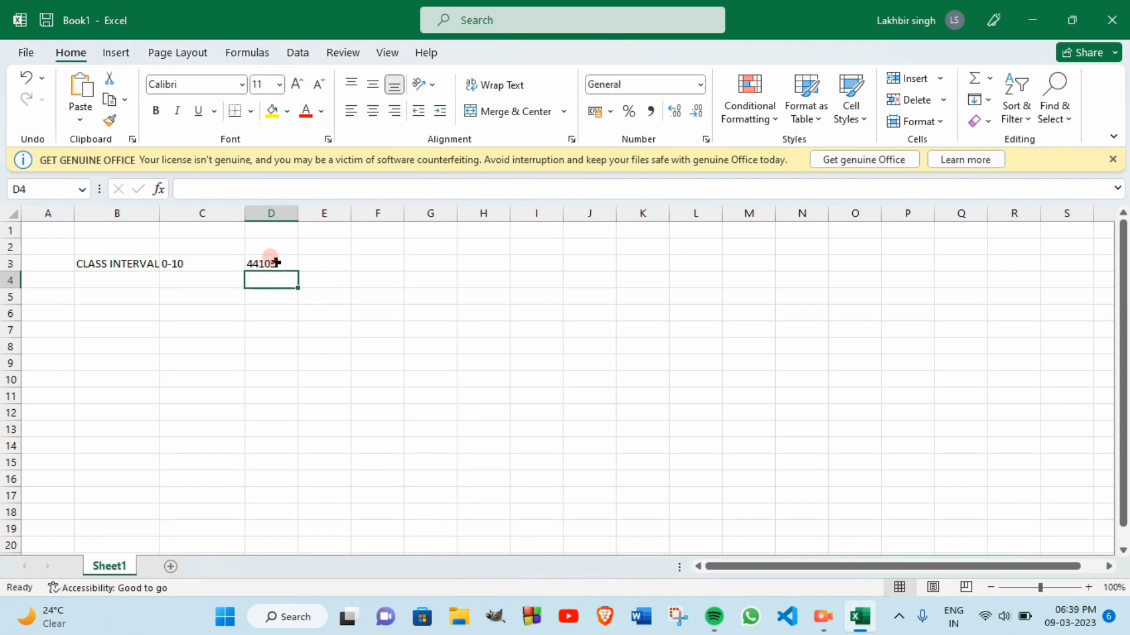
{"action": "left_click", "coordinate": [275, 262]}
{"action": "type", "text": "10-20"}
{"action": "key", "text": "Tab"}
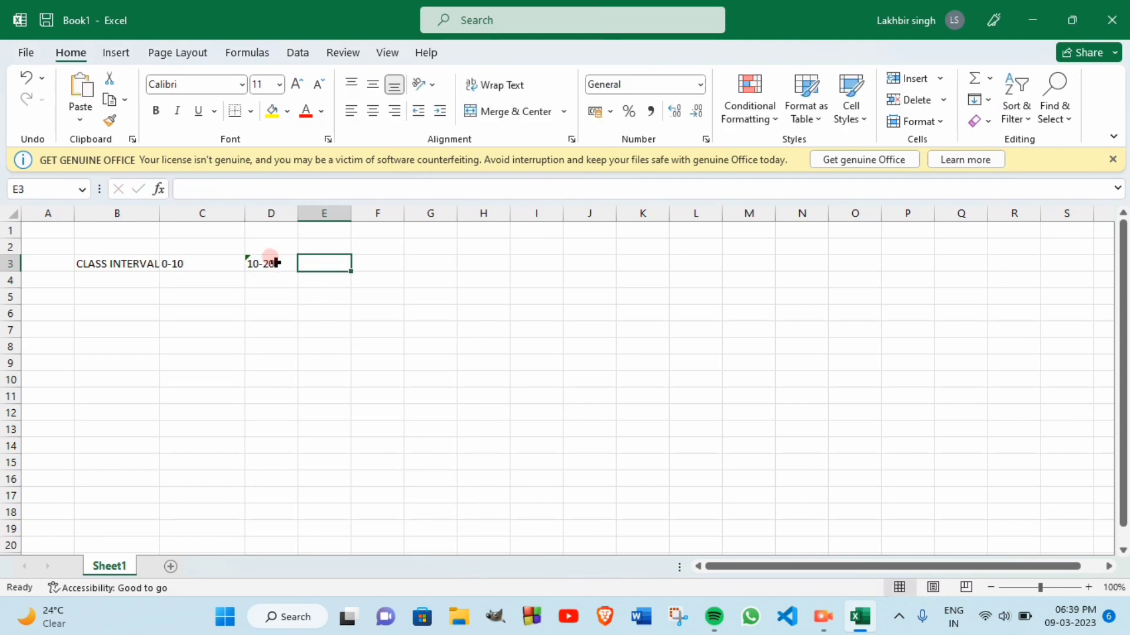
Enter the remaining class intervals 20-30, 30-40, 40-50 and 50-60 in E3 through H3.
{"action": "type", "text": "20-30"}
{"action": "key", "text": "Tab"}
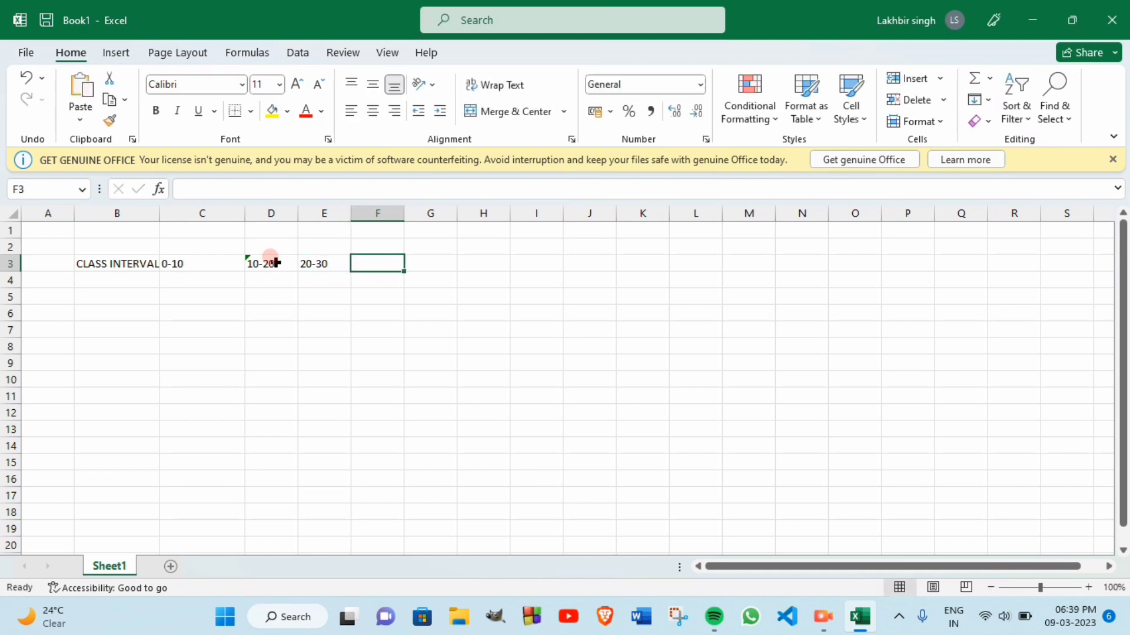
{"action": "type", "text": "30-40"}
{"action": "key", "text": "Tab"}
{"action": "type", "text": "40-"}
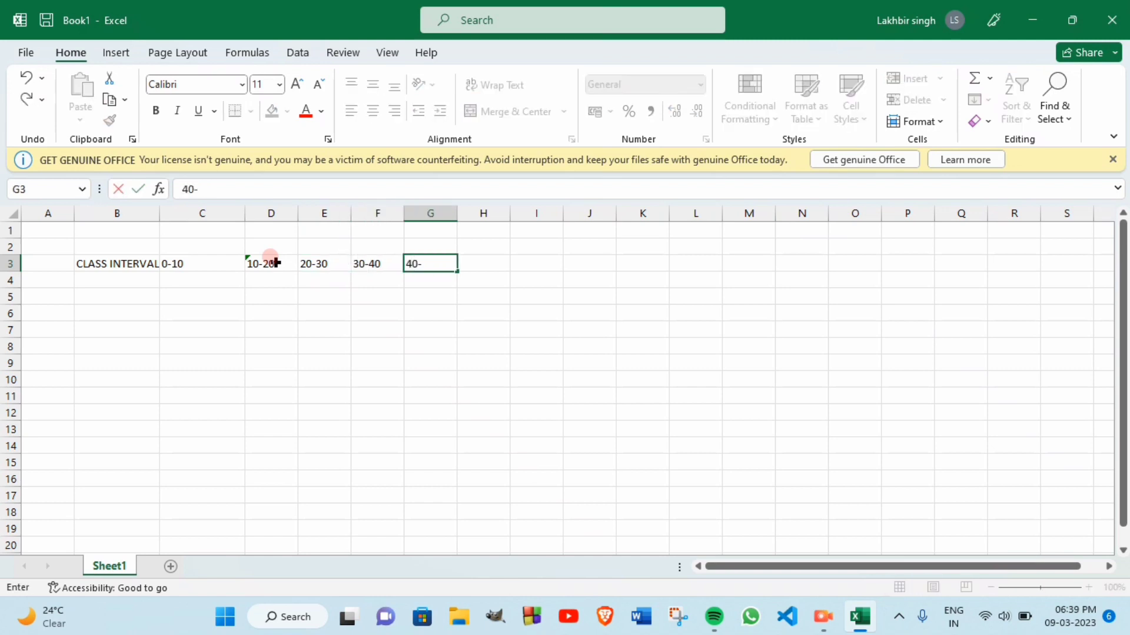
{"action": "type", "text": "50"}
{"action": "key", "text": "Tab"}
{"action": "type", "text": "50-60"}
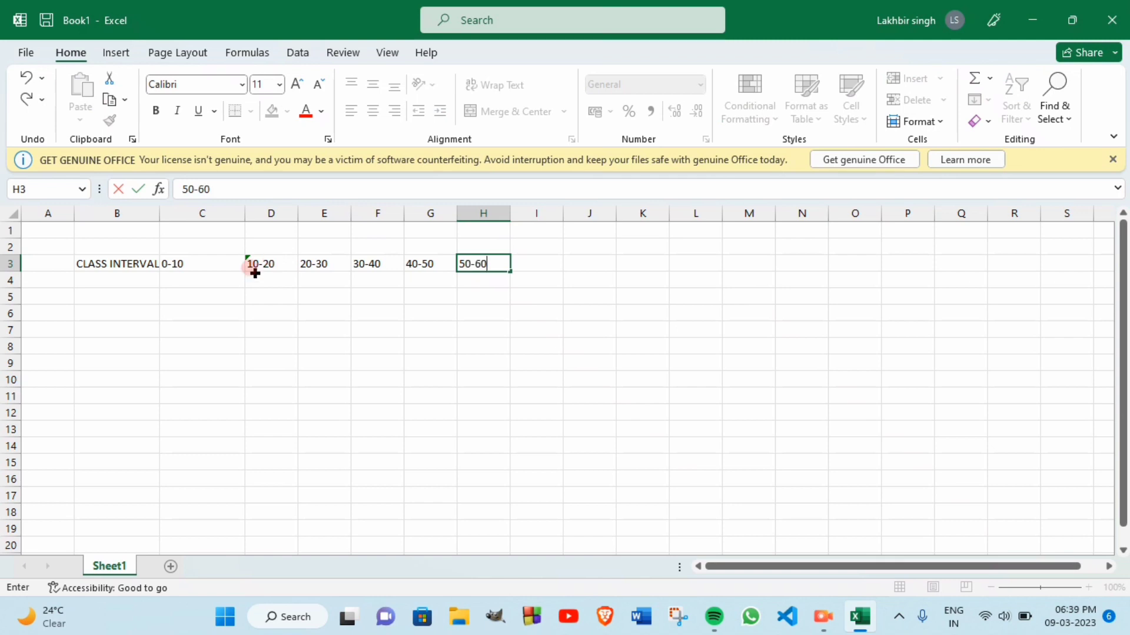
Narrow column C, widen column B slightly, and enter the row labels FREQURNCY in B4 and C.F in B5.
{"action": "left_click", "coordinate": [117, 275]}
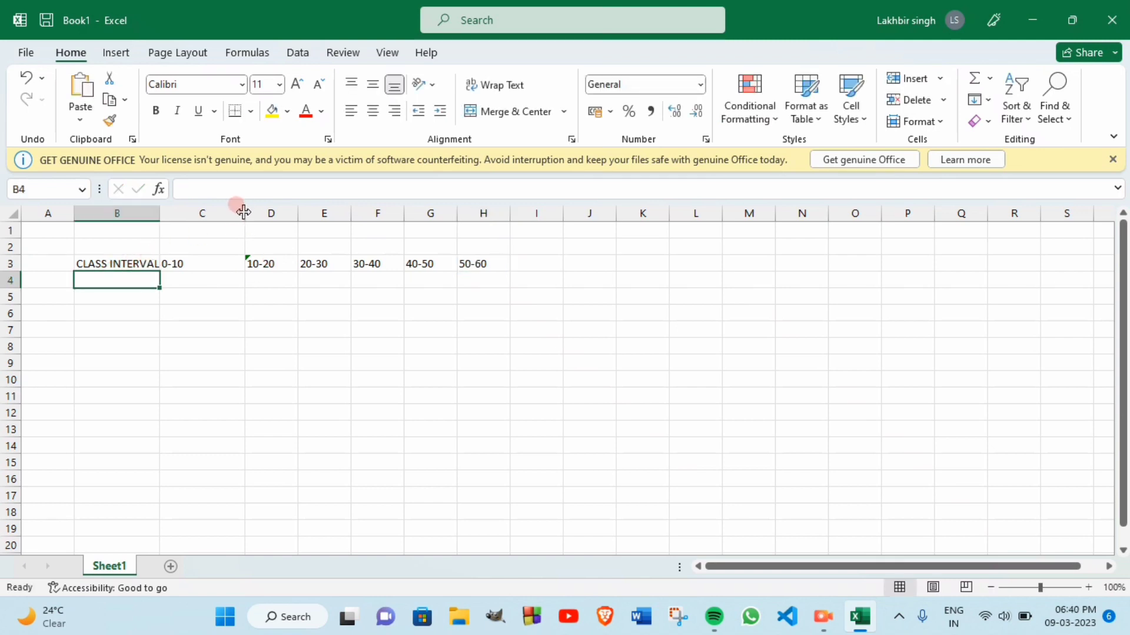
{"action": "left_click_drag", "start_coordinate": [245, 213], "coordinate": [168, 213]}
{"action": "type", "text": "FRE"}
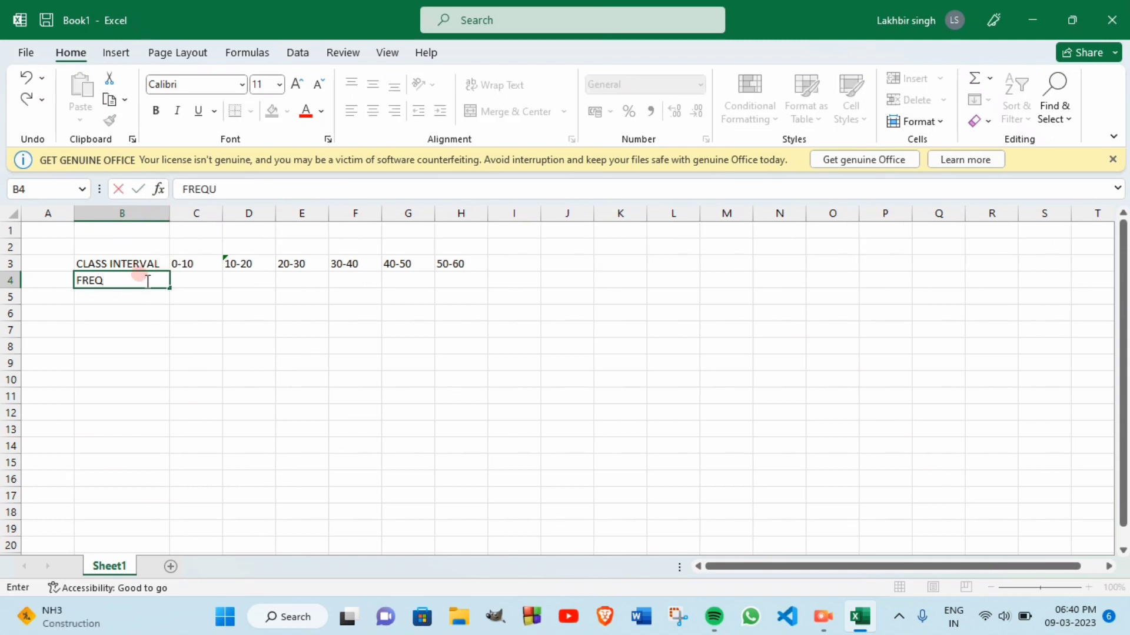
{"action": "type", "text": "QURNCY"}
{"action": "key", "text": "Return"}
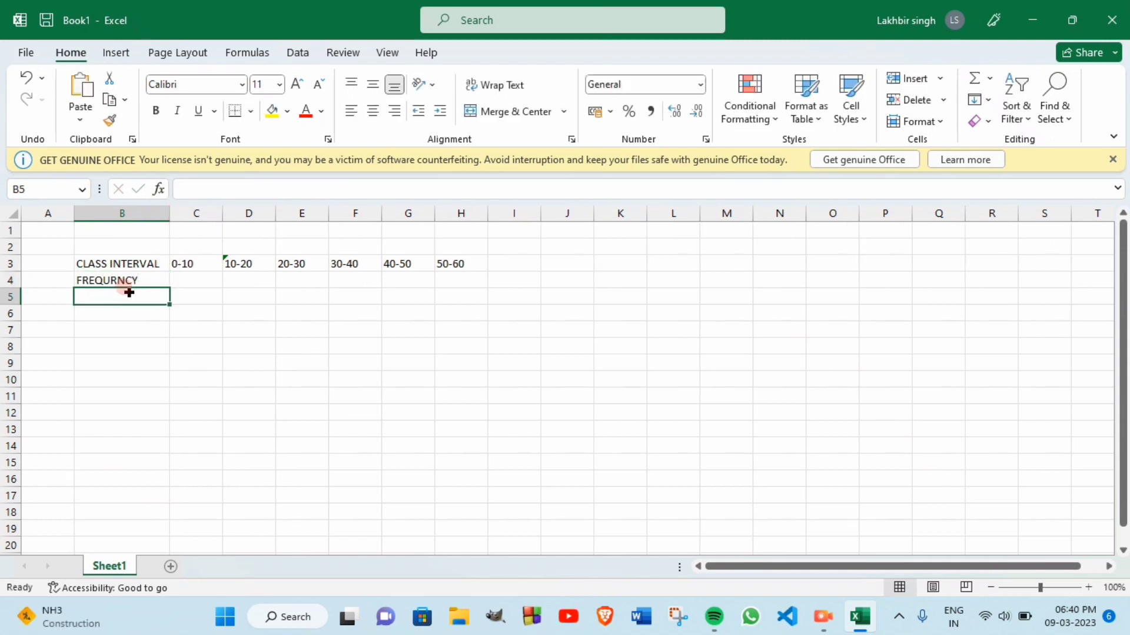
{"action": "type", "text": "C.F"}
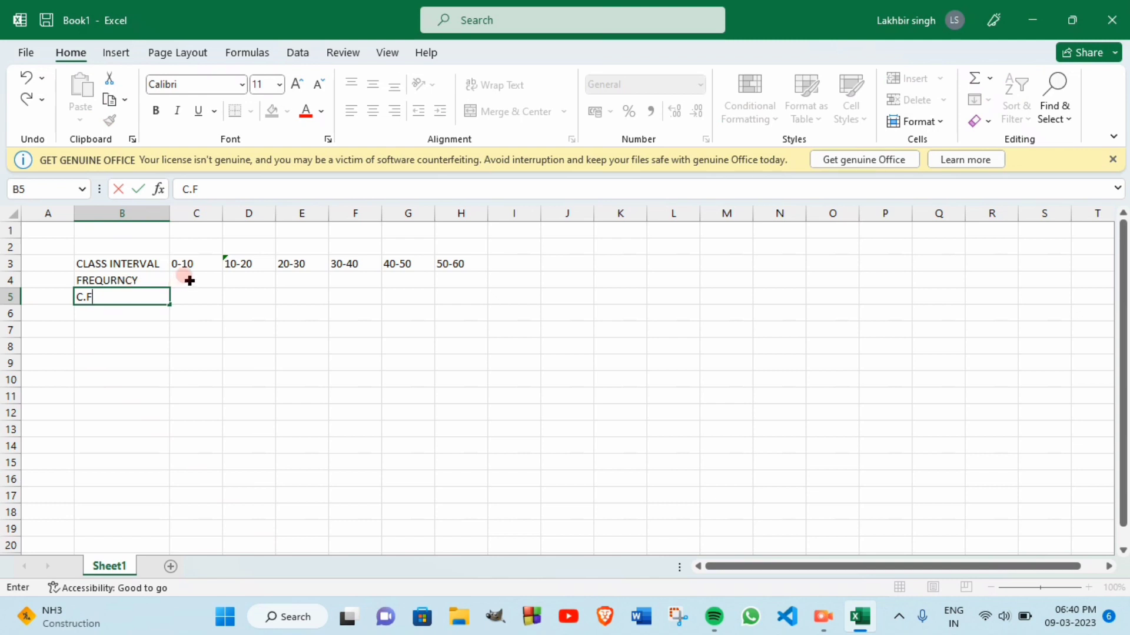
Enter the frequencies 5, 8, 5, 12, 9 and 8 in C4 through H4.
{"action": "left_click", "coordinate": [189, 281]}
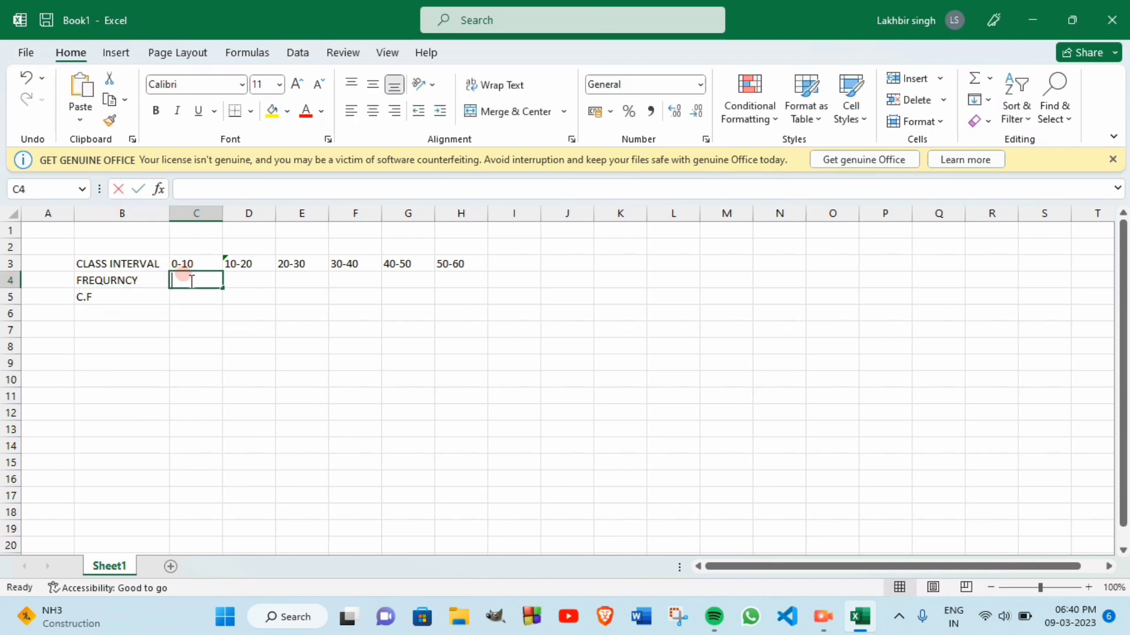
{"action": "type", "text": "5\t8\t5\t12\t9\t"}
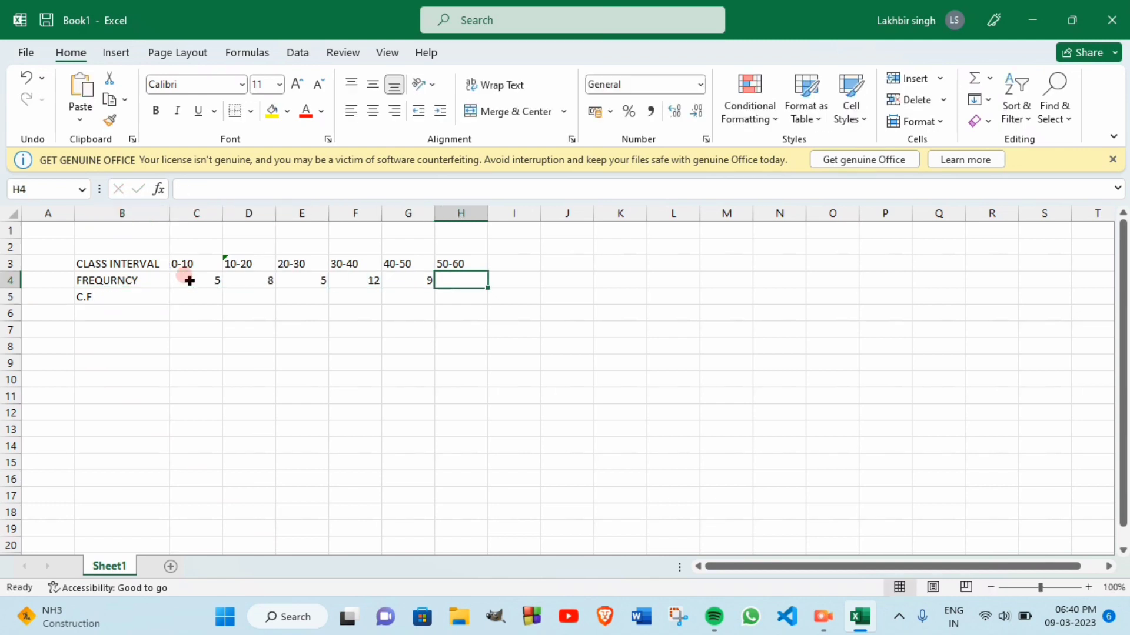
{"action": "type", "text": "8"}
Enter 5 in C5 and the formula =SUM(C4:D4) in D5, filling the formula across to H5.
{"action": "left_click", "coordinate": [187, 295]}
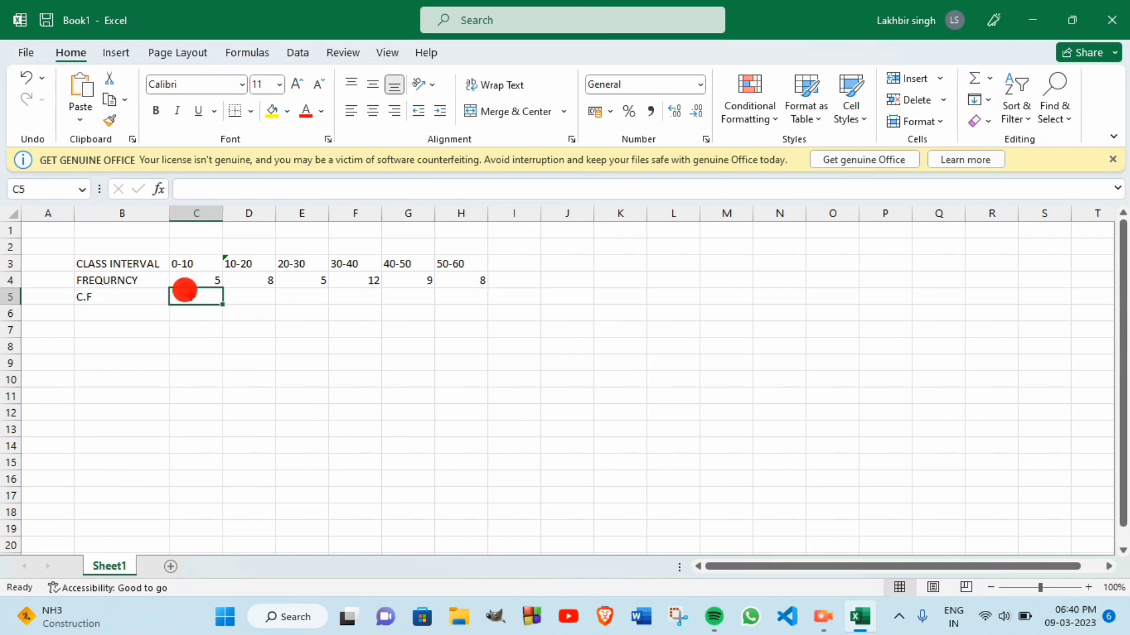
{"action": "type", "text": "5\t"}
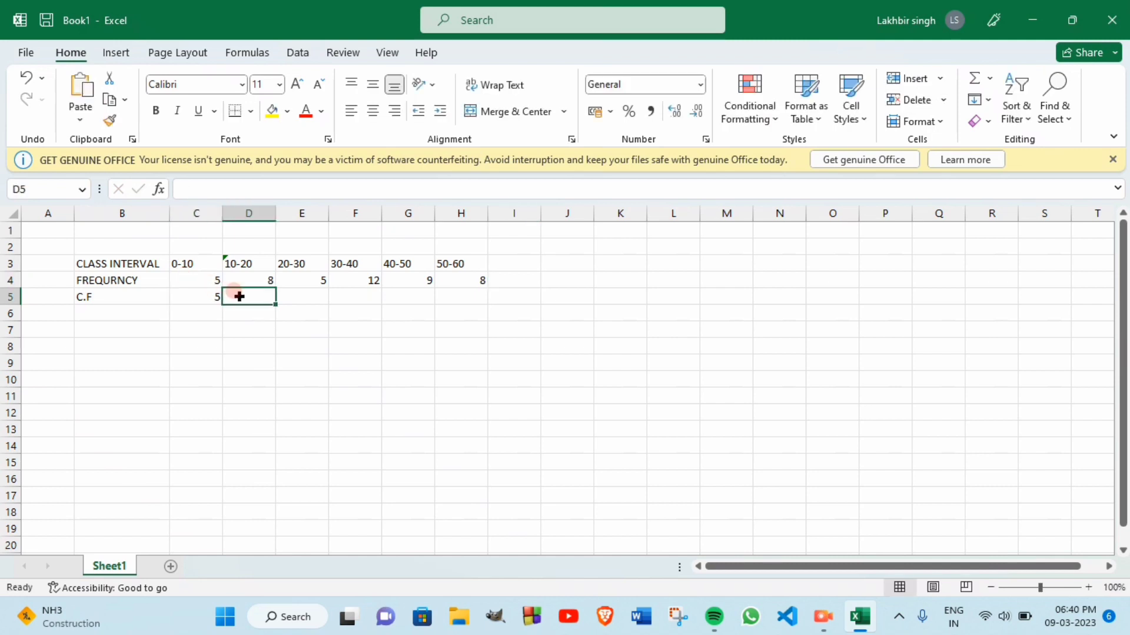
{"action": "type", "text": "=SUM("}
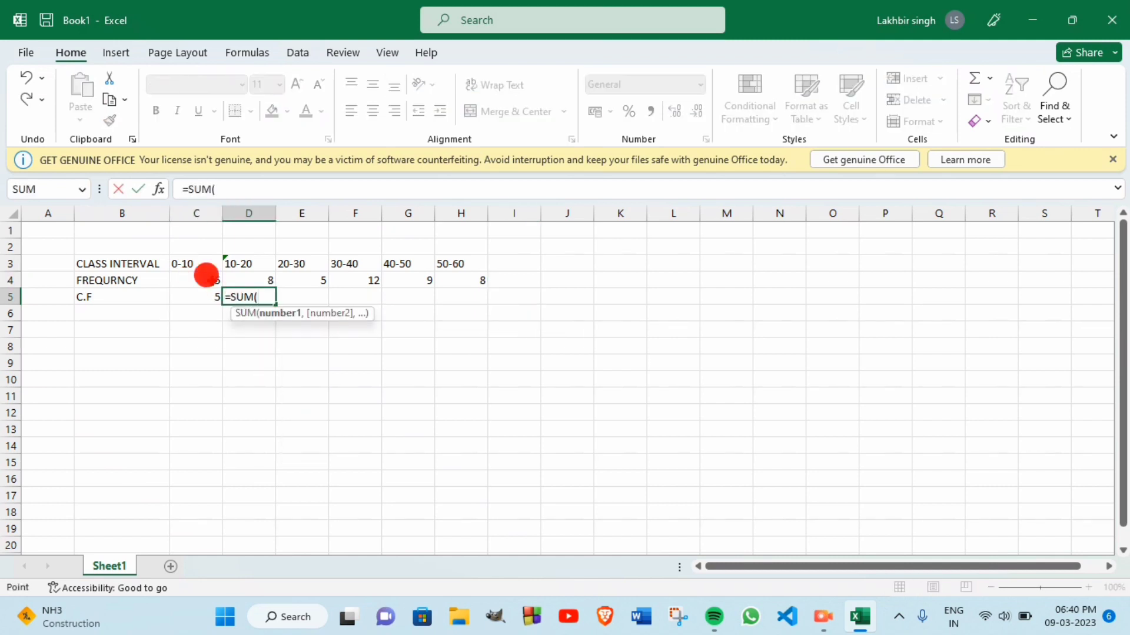
{"action": "left_click_drag", "start_coordinate": [206, 274], "coordinate": [245, 282]}
{"action": "key", "text": "Return"}
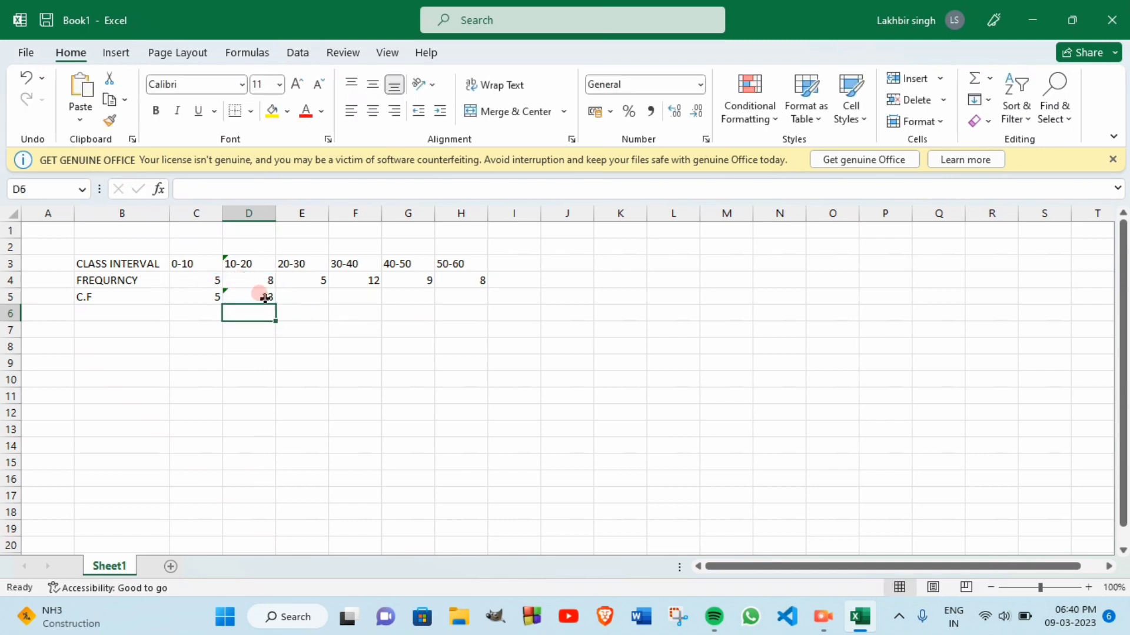
{"action": "left_click", "coordinate": [262, 296]}
{"action": "left_click_drag", "start_coordinate": [275, 304], "coordinate": [478, 298]}
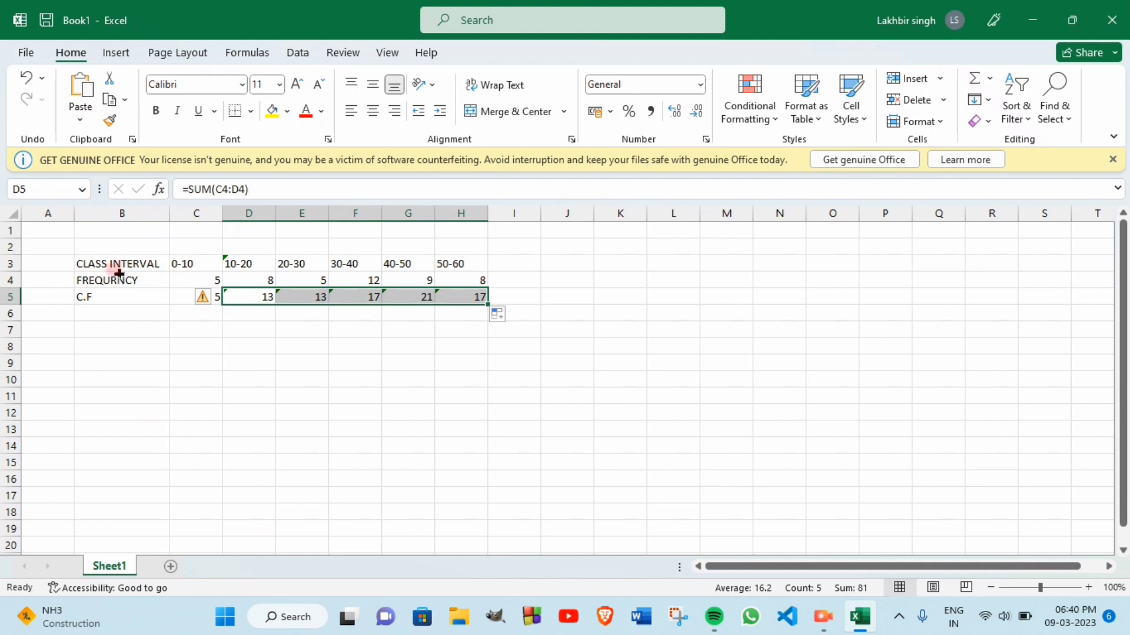
Apply all borders to the table in B3:H5.
{"action": "left_click_drag", "start_coordinate": [120, 266], "coordinate": [462, 295]}
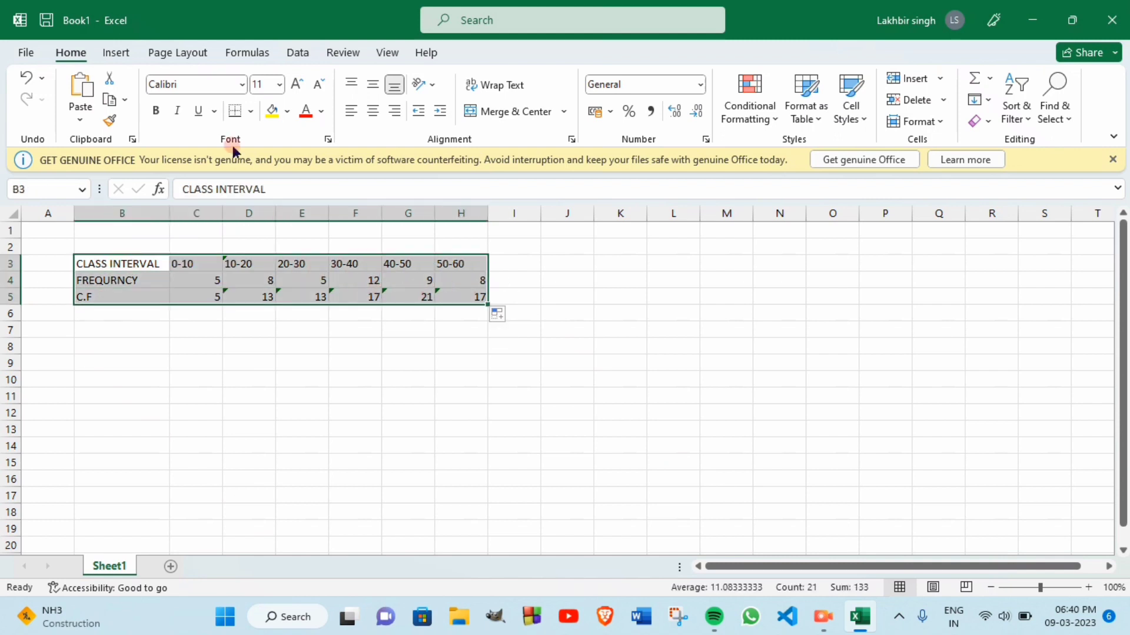
{"action": "left_click", "coordinate": [252, 111]}
{"action": "left_click", "coordinate": [265, 275]}
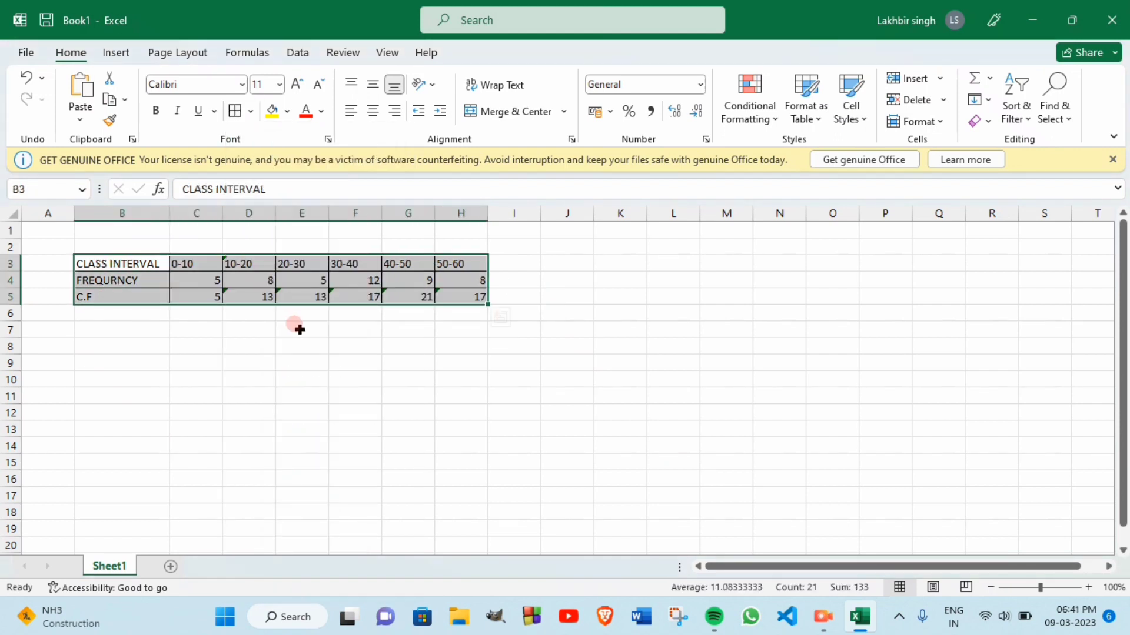
{"action": "left_click", "coordinate": [303, 327]}
Insert a 3-D Clustered Column chart of C3:H4, using the variant with a separate colored series for each class interval.
{"action": "left_click_drag", "start_coordinate": [188, 263], "coordinate": [444, 276]}
{"action": "left_click", "coordinate": [116, 53]}
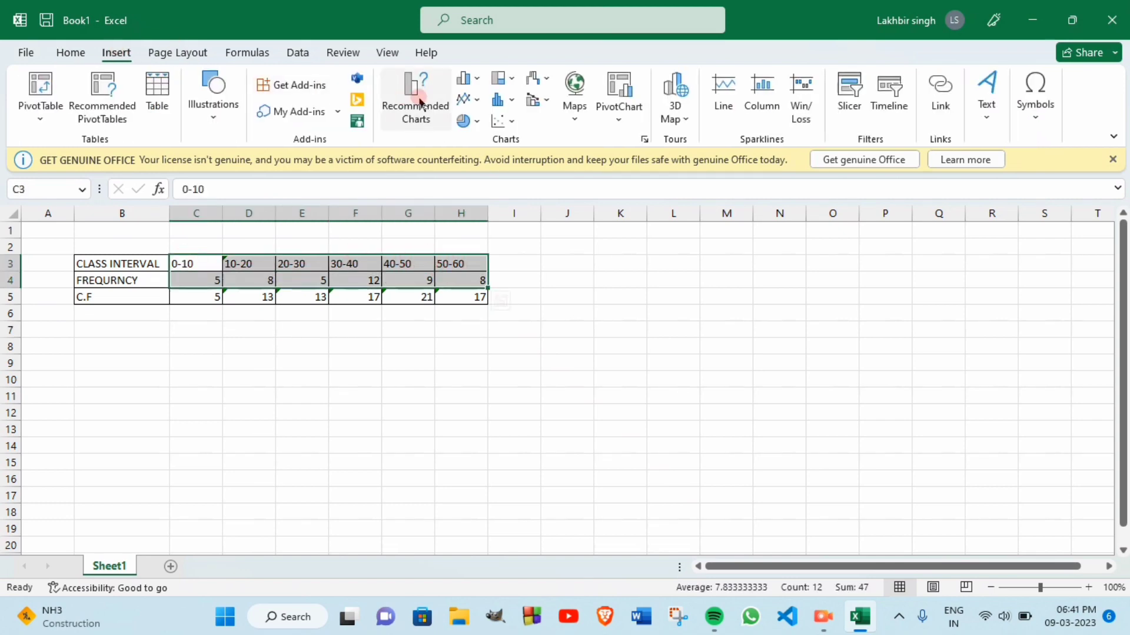
{"action": "left_click", "coordinate": [479, 77]}
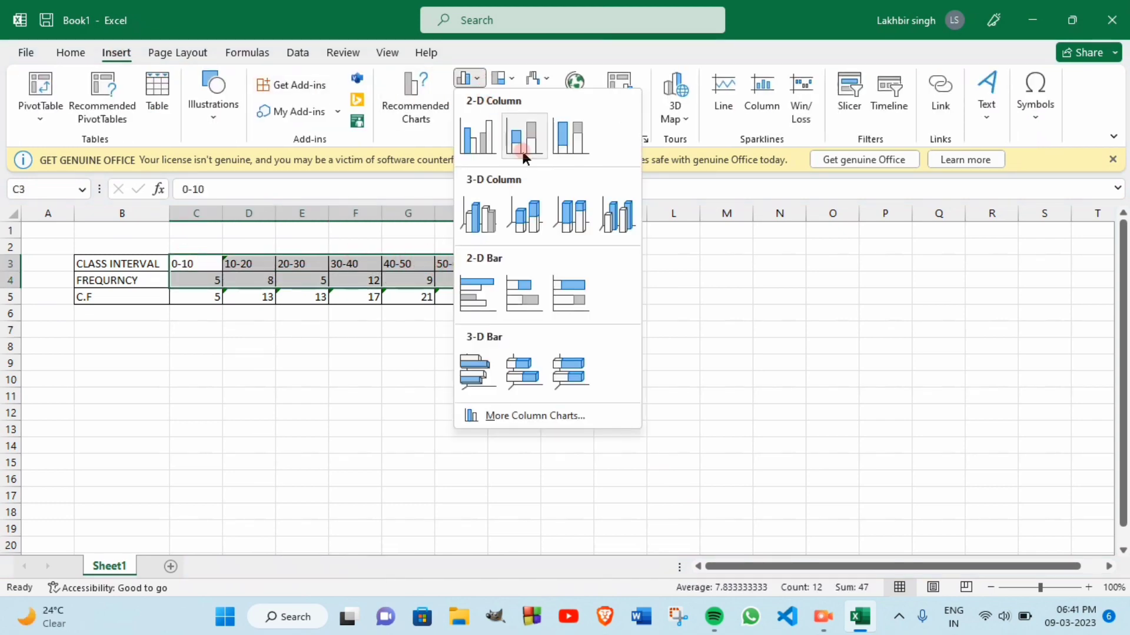
{"action": "left_click", "coordinate": [518, 416]}
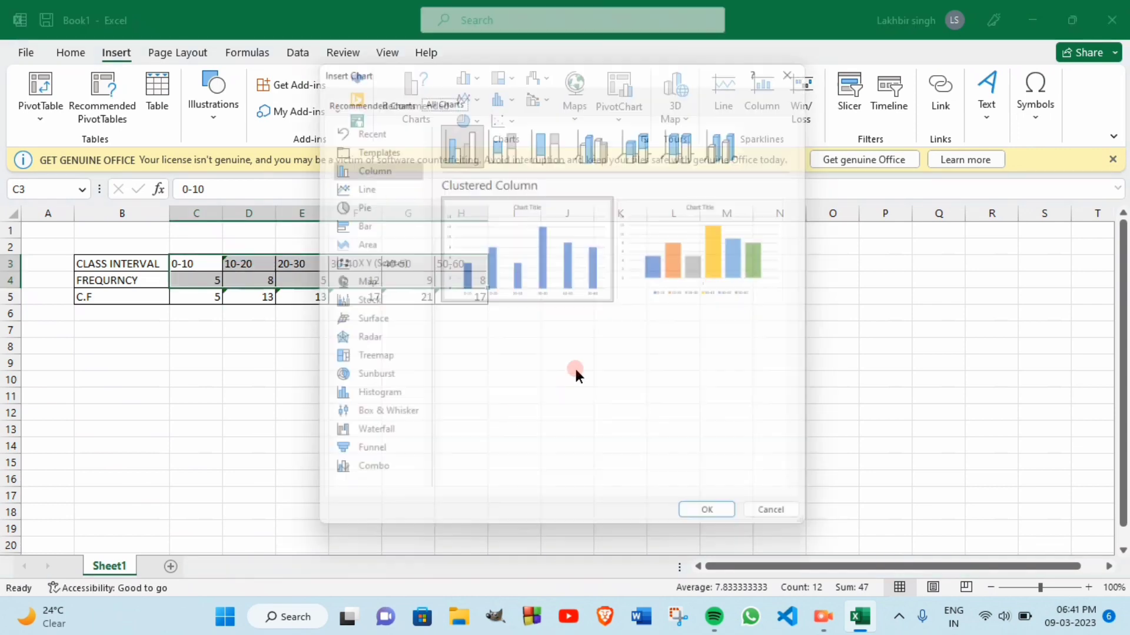
{"action": "left_click", "coordinate": [597, 147]}
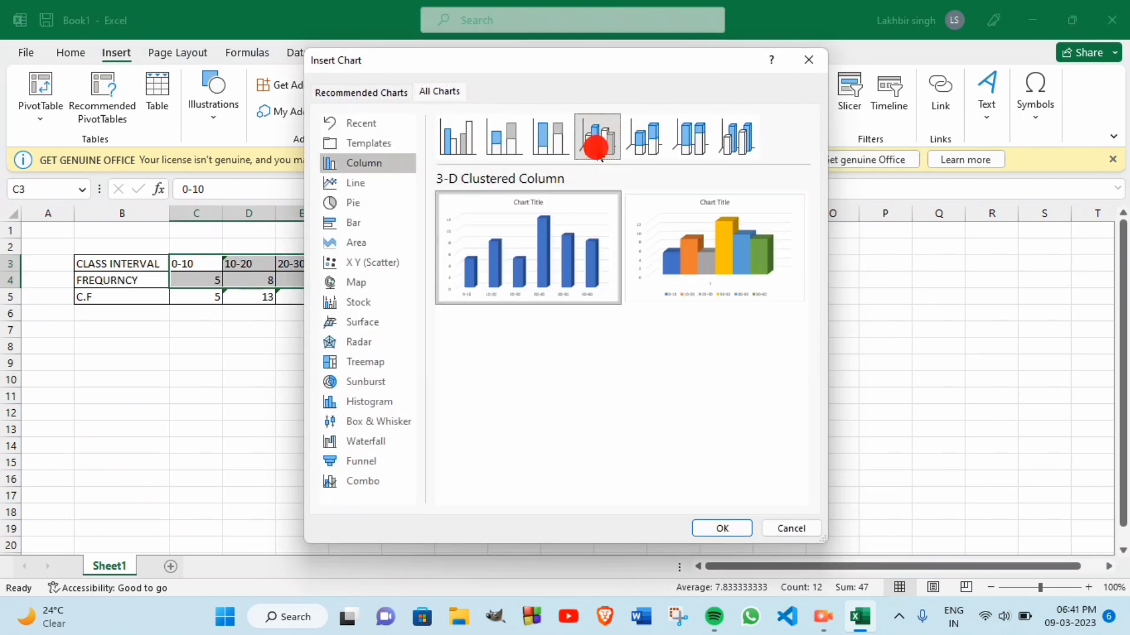
{"action": "left_click", "coordinate": [680, 231]}
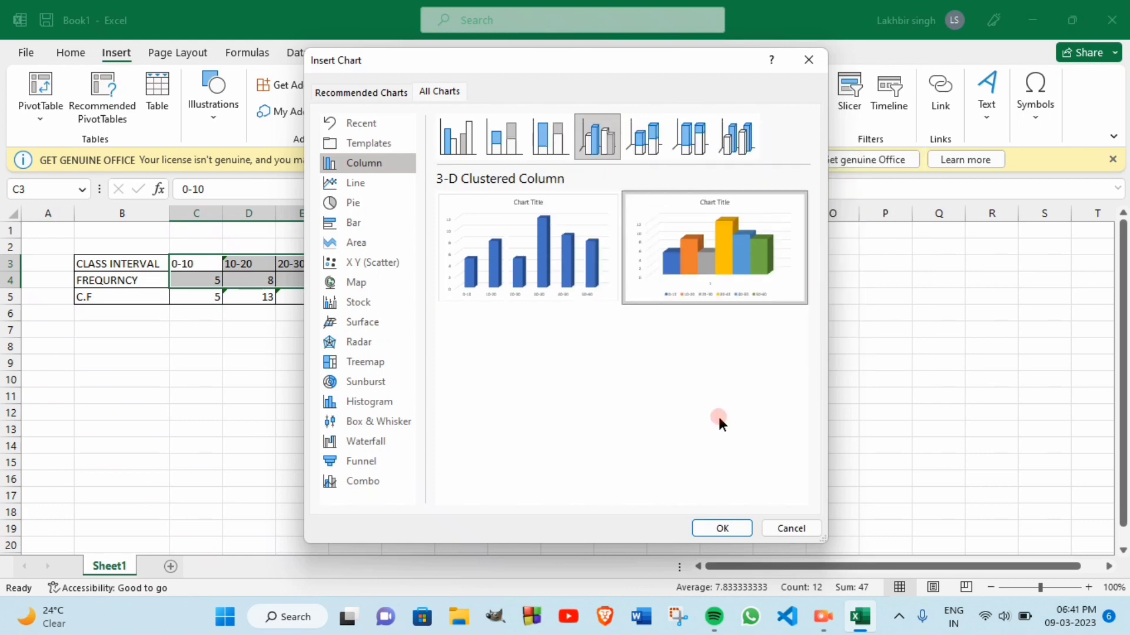
{"action": "left_click", "coordinate": [726, 526]}
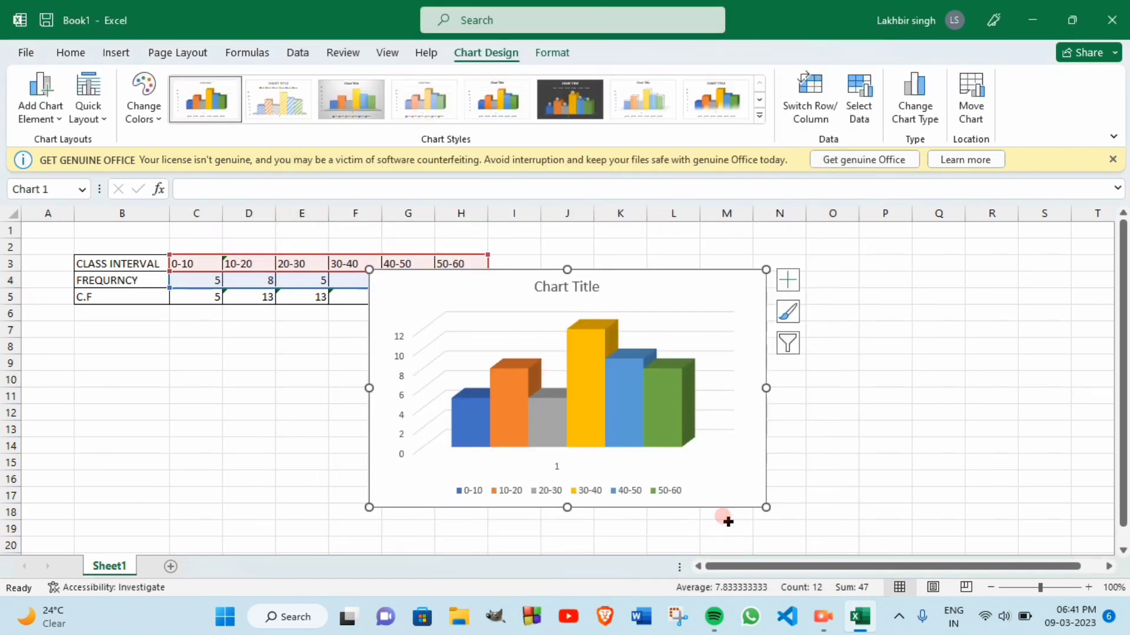
Change the chart to a 2-D clustered column chart.
{"action": "left_click", "coordinate": [116, 52]}
{"action": "left_click", "coordinate": [464, 78]}
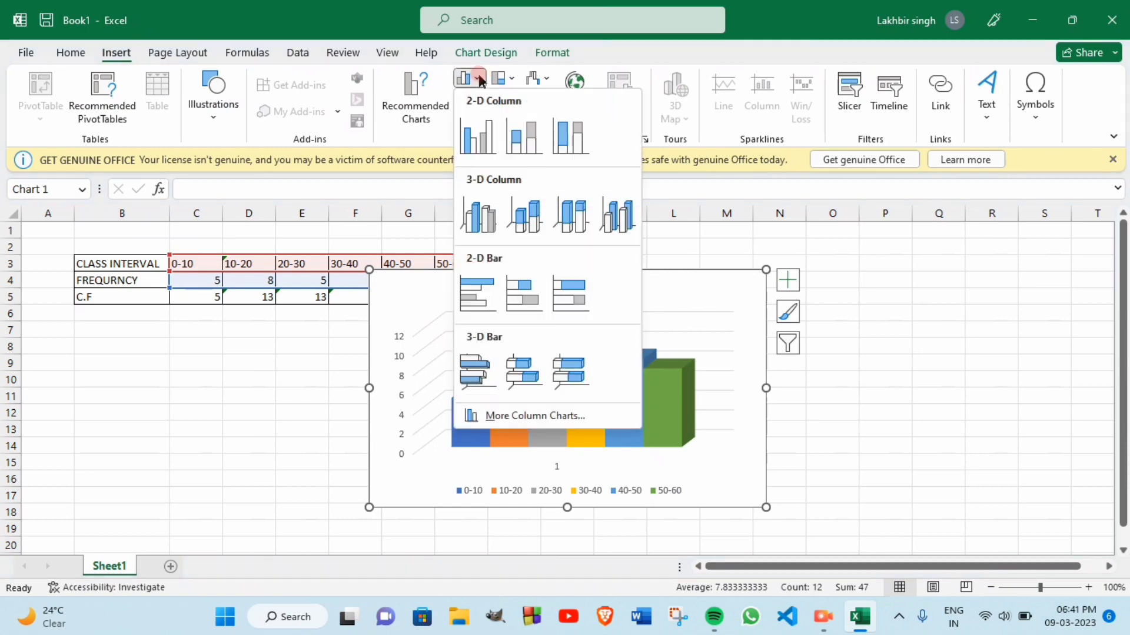
{"action": "left_click", "coordinate": [485, 140]}
Apply the dark gradient chart style with spaced columns to the column chart.
{"action": "left_click", "coordinate": [788, 312]}
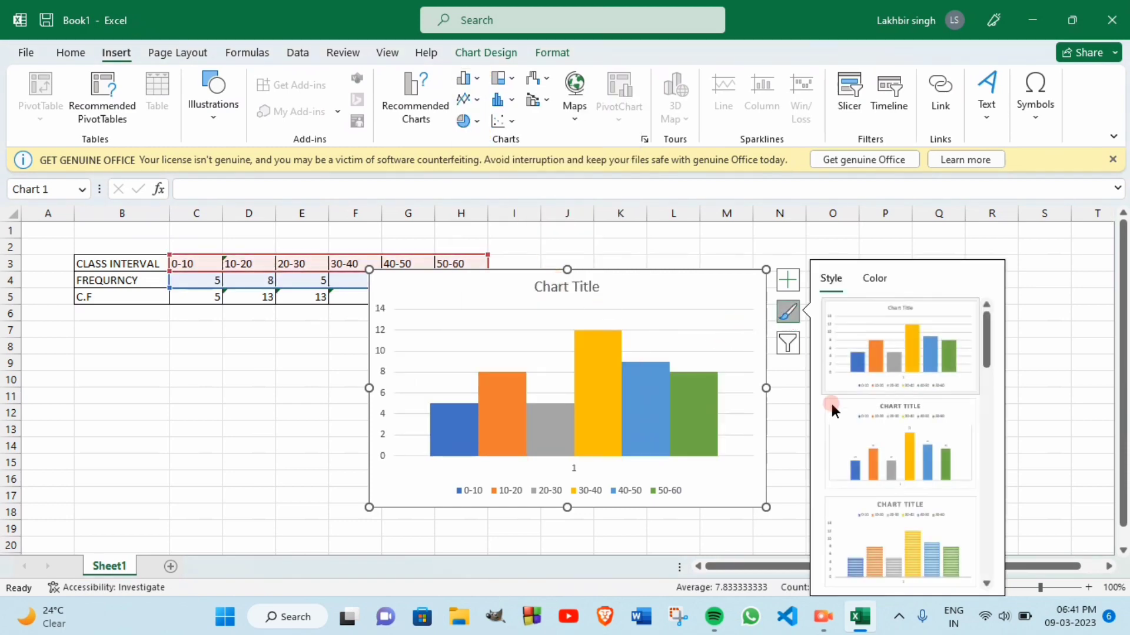
{"action": "scroll", "coordinate": [842, 425], "scroll_direction": "down", "scroll_amount": 2}
{"action": "left_click", "coordinate": [842, 425]}
{"action": "left_click", "coordinate": [671, 291]}
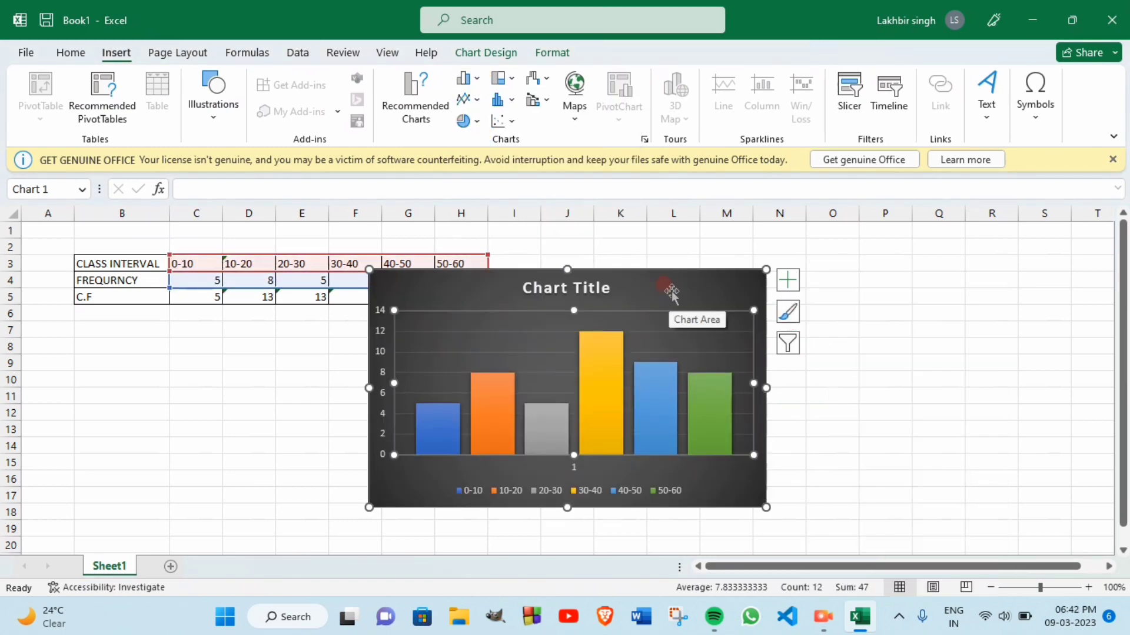
Move the column chart below the table, starting at column B and row 9, and reduce its height.
{"action": "left_click_drag", "start_coordinate": [678, 272], "coordinate": [382, 314]}
{"action": "left_click_drag", "start_coordinate": [272, 552], "coordinate": [274, 499]}
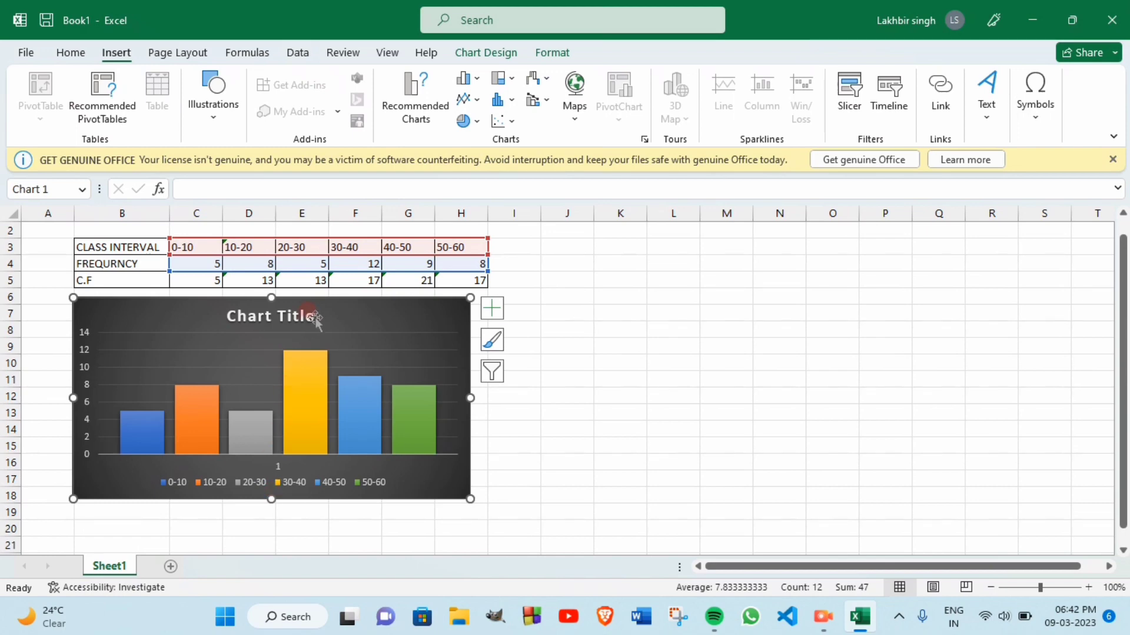
{"action": "mouse_move", "coordinate": [315, 320]}
{"action": "left_mouse_down"}
{"action": "mouse_move", "coordinate": [327, 297]}
{"action": "mouse_move", "coordinate": [310, 343]}
{"action": "mouse_move", "coordinate": [330, 337]}
{"action": "mouse_move", "coordinate": [321, 330]}
{"action": "left_mouse_up"}
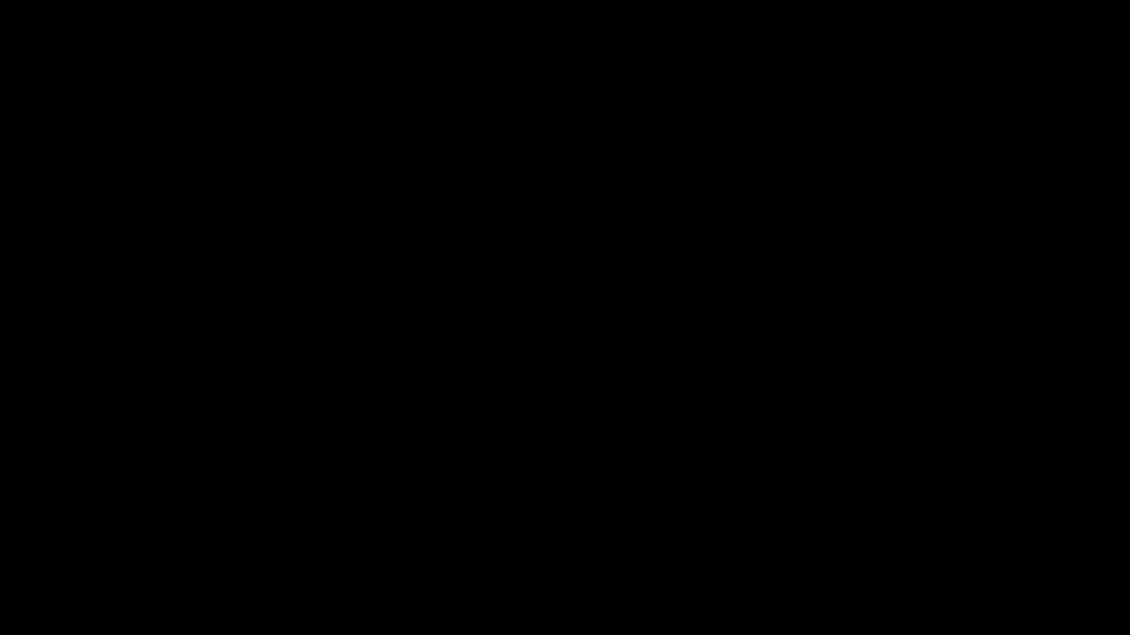
Enter the heading 1.HISTOGRAM in B8 above the column chart and set the chart's title to HISTOGRAM.
{"action": "left_click", "coordinate": [113, 329]}
{"action": "type", "text": "1.HIST"}
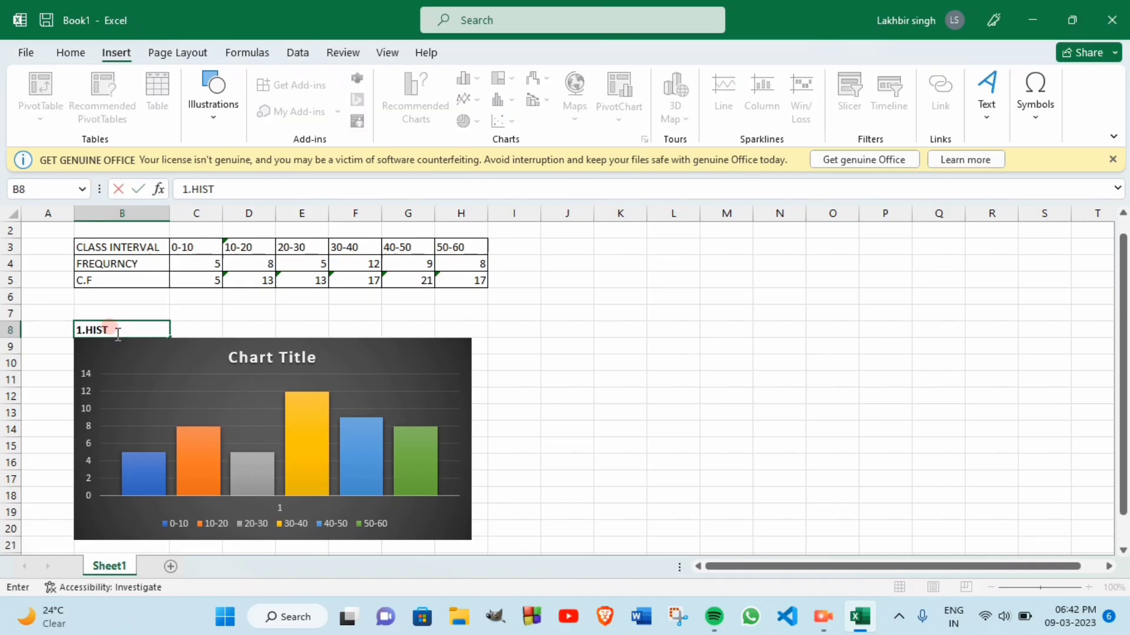
{"action": "type", "text": "OGRAM"}
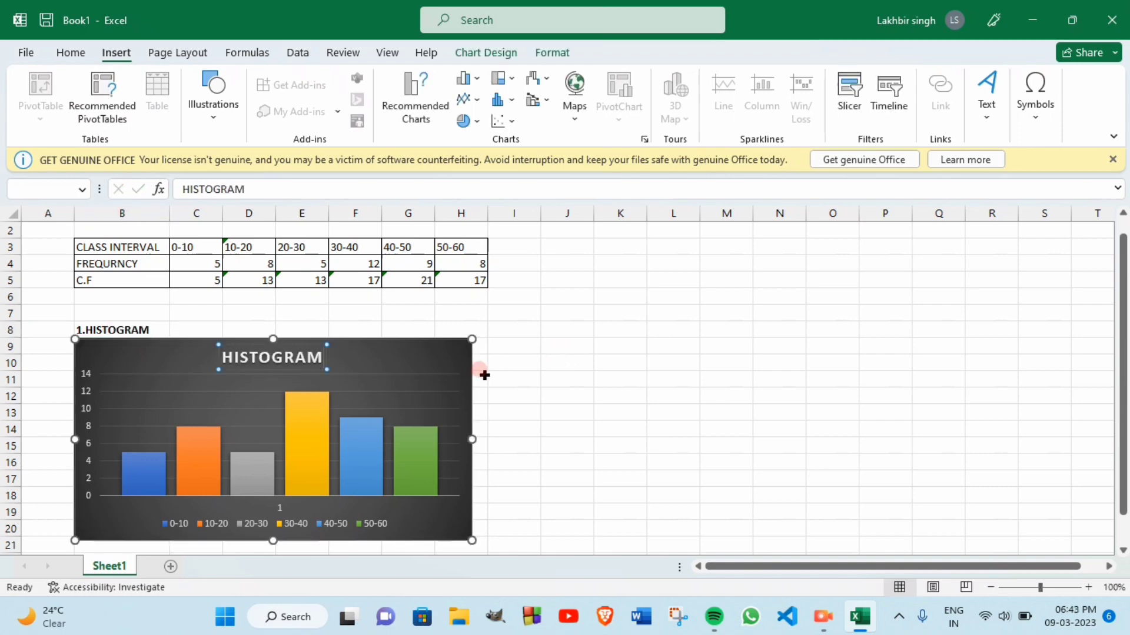
{"action": "key", "text": "Escape"}
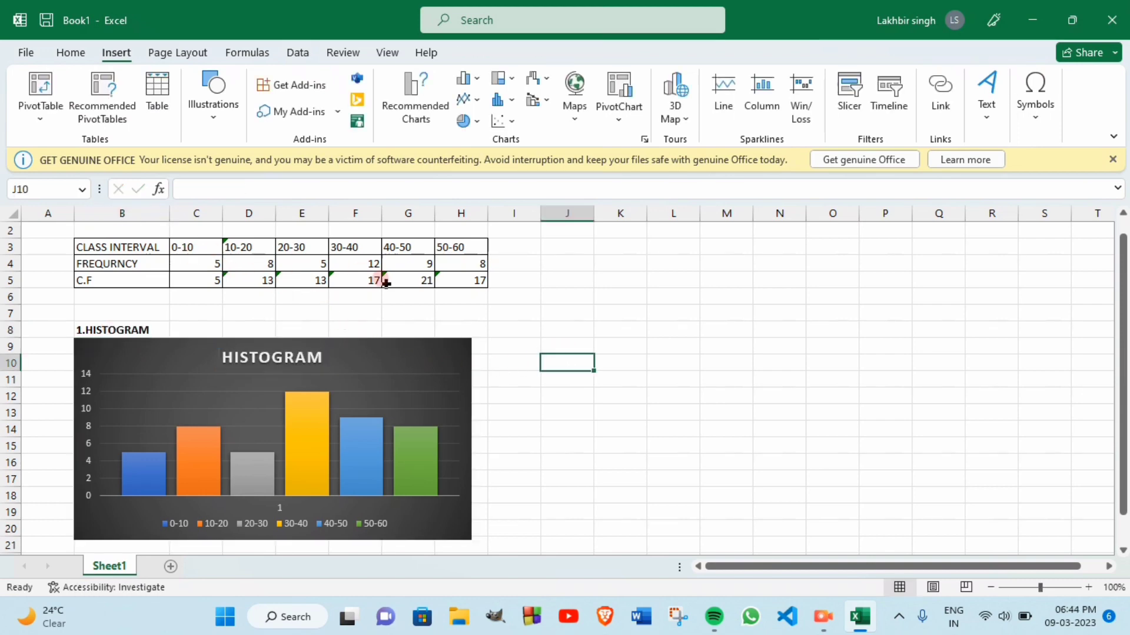
Enter the heading 2.FREQUENCY in J8, beside the histogram.
{"action": "left_click", "coordinate": [561, 322]}
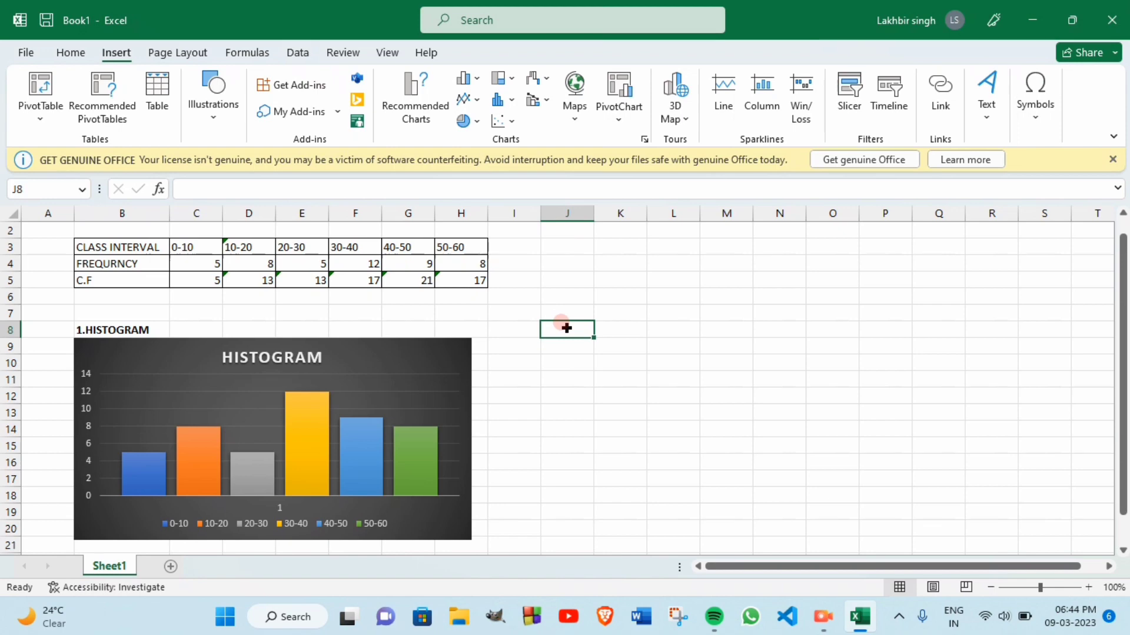
{"action": "type", "text": "FREQUENCY"}
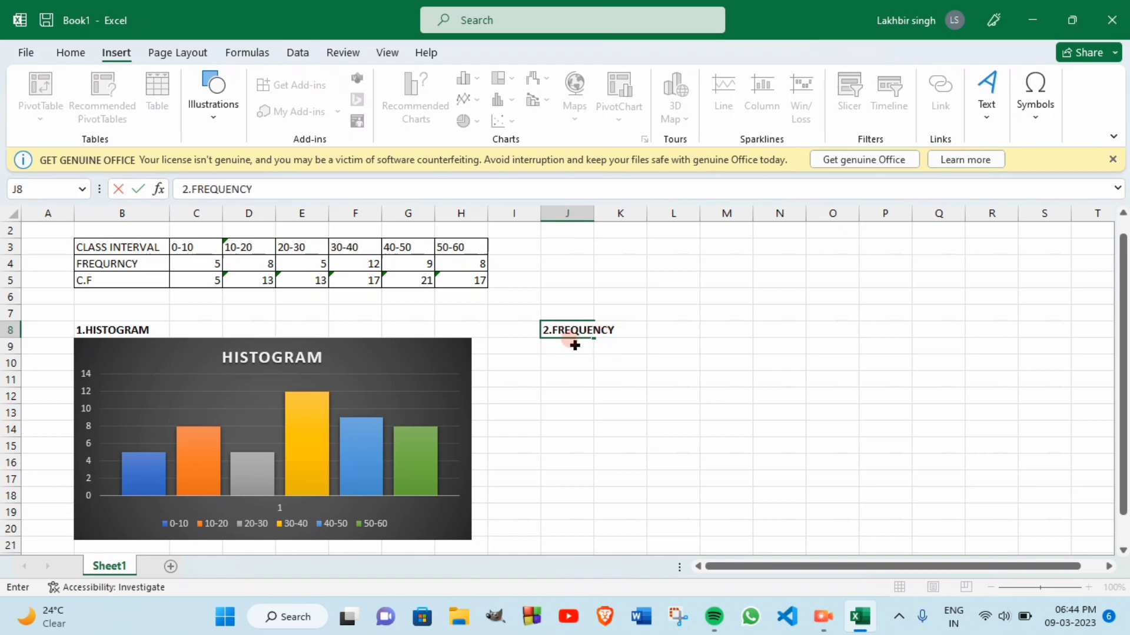
{"action": "left_click", "coordinate": [575, 345]}
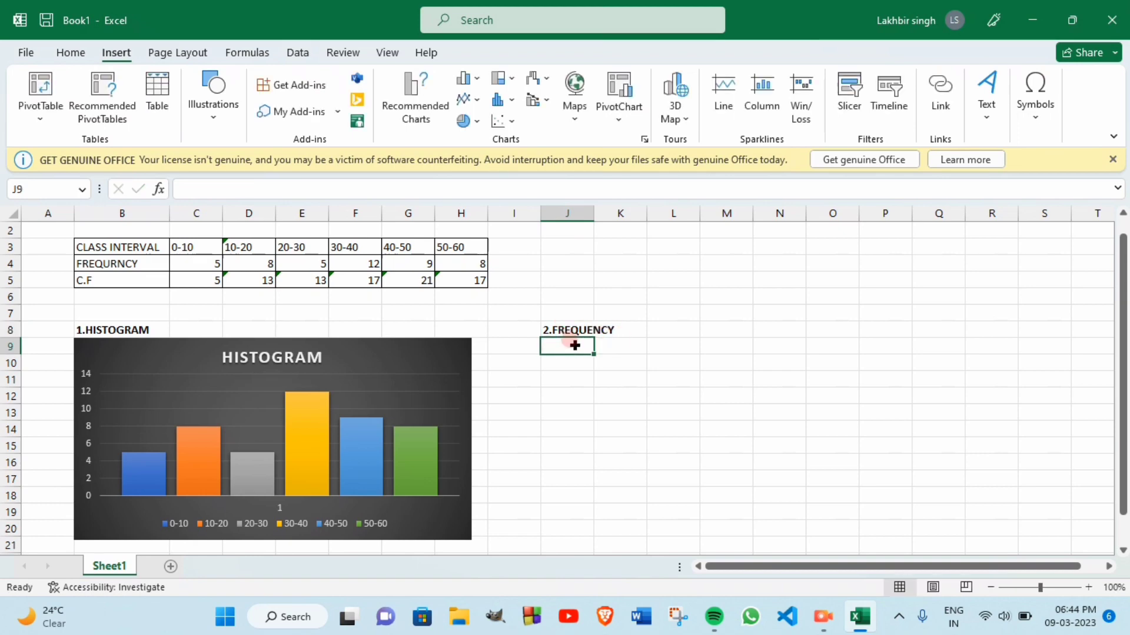
{"action": "left_click_drag", "start_coordinate": [575, 345], "coordinate": [597, 346]}
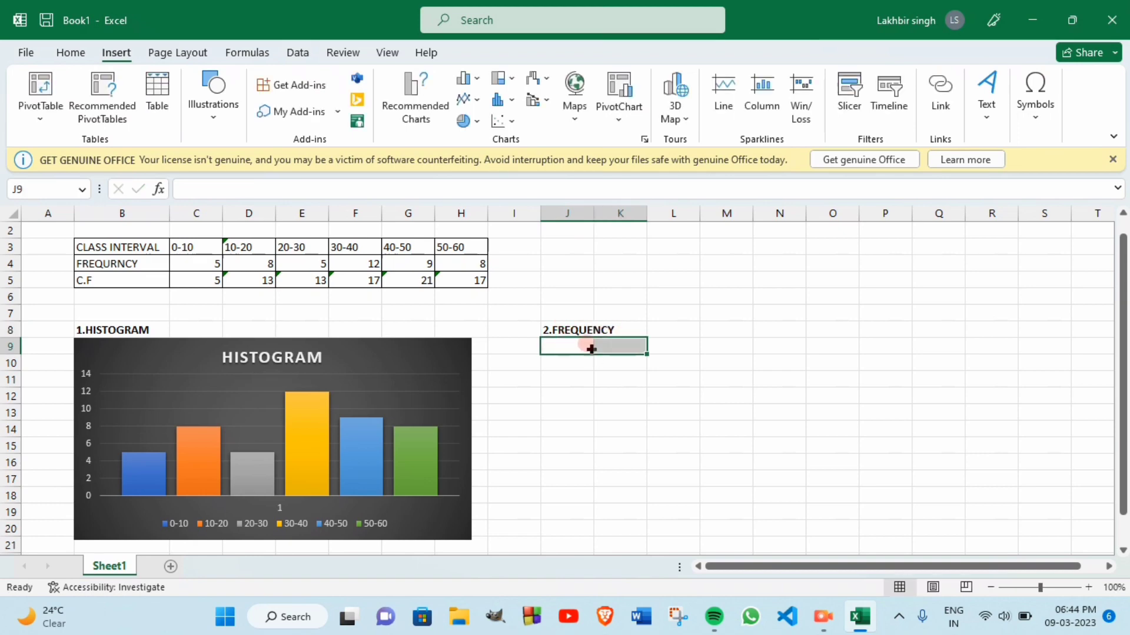
Insert a 2-D Stacked Line chart of C3:H4 and apply the dark gradient chart style to it.
{"action": "left_click", "coordinate": [201, 241]}
{"action": "left_click_drag", "start_coordinate": [200, 242], "coordinate": [464, 263]}
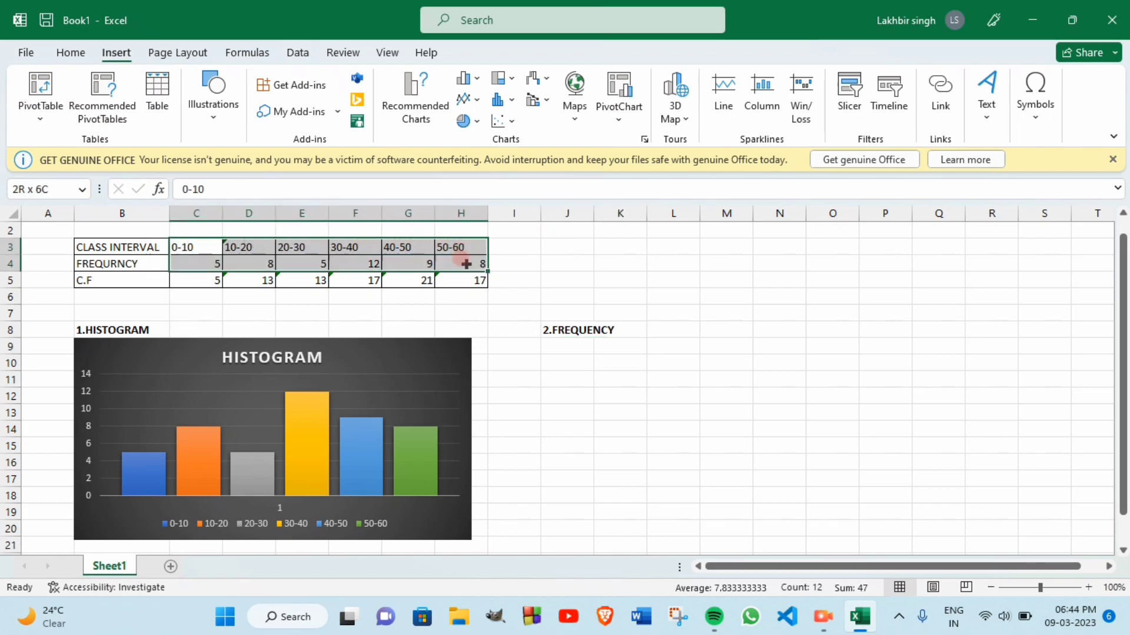
{"action": "left_click", "coordinate": [476, 99]}
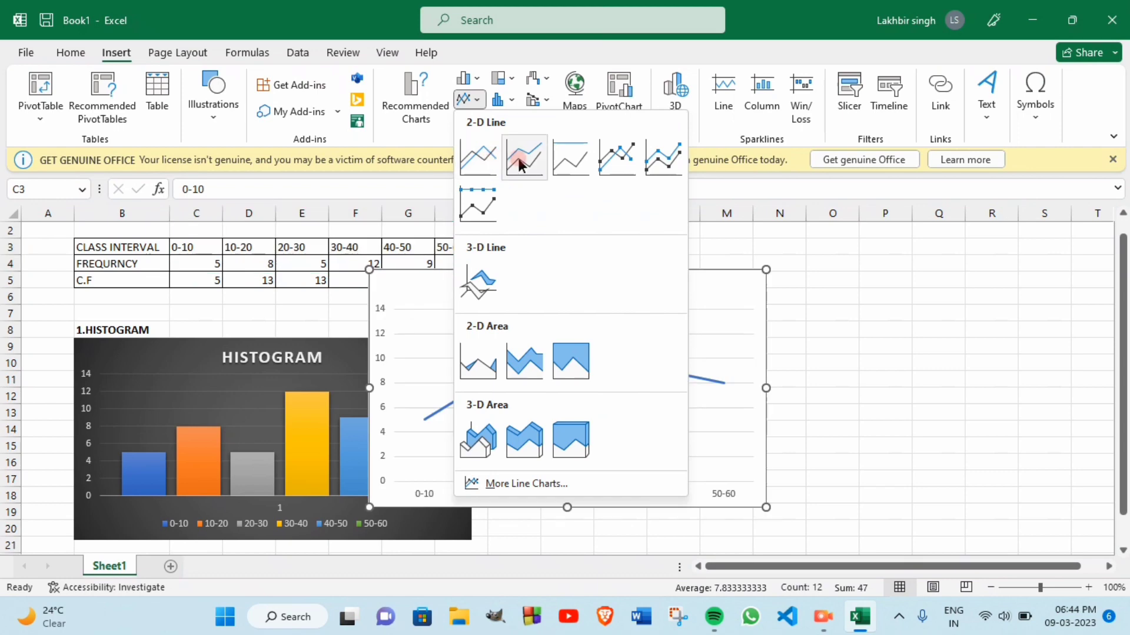
{"action": "left_click", "coordinate": [524, 158]}
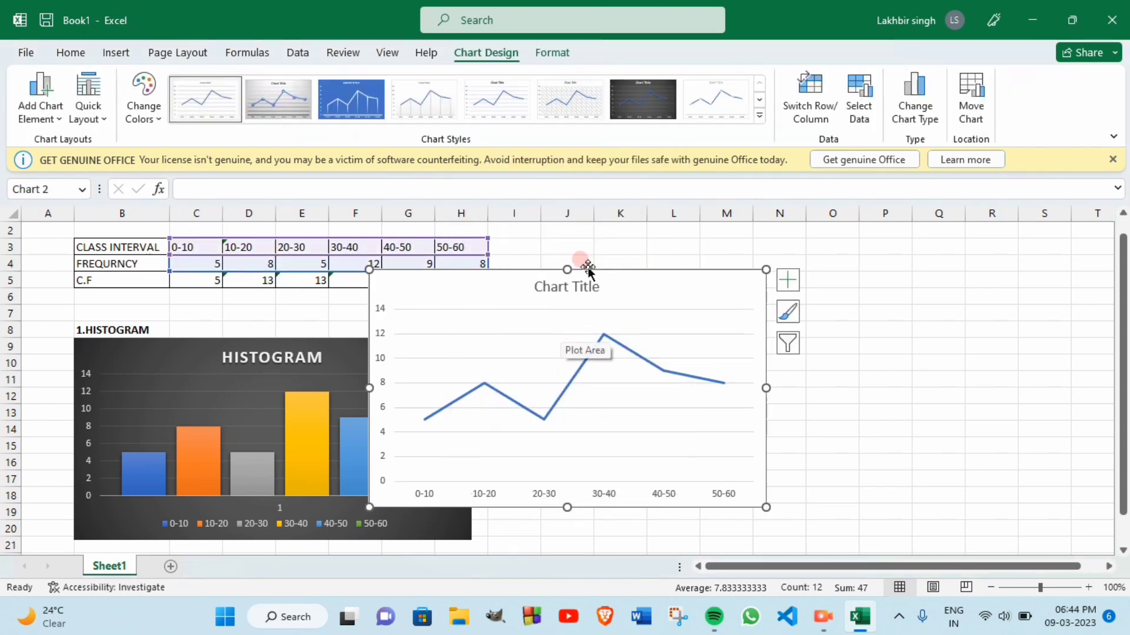
{"action": "left_click", "coordinate": [638, 115]}
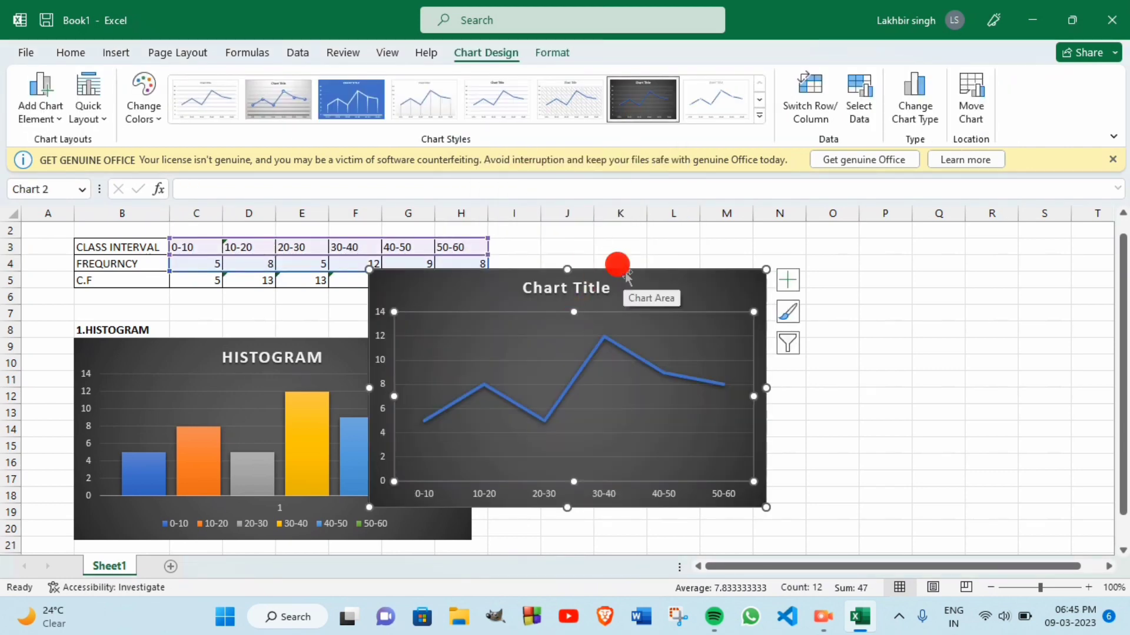
Move the line chart directly under the 2.FREQUENCY heading and reduce its height to about that of the histogram.
{"action": "left_click_drag", "start_coordinate": [618, 265], "coordinate": [798, 342]}
{"action": "scroll", "coordinate": [769, 471], "scroll_direction": "down", "scroll_amount": 2}
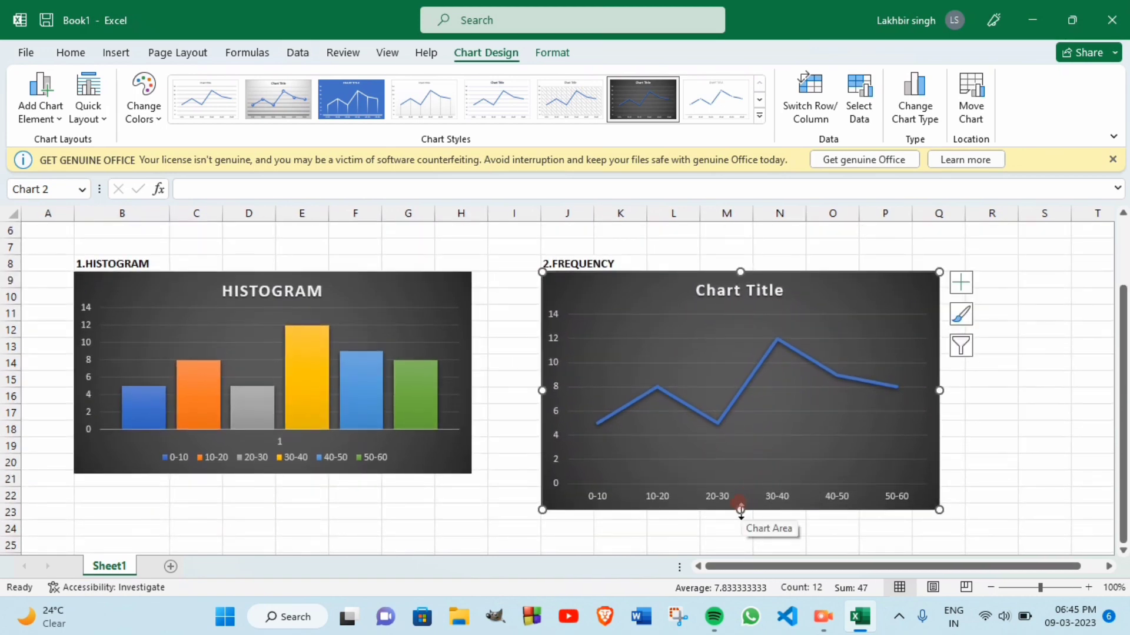
{"action": "left_click_drag", "start_coordinate": [740, 507], "coordinate": [739, 469]}
{"action": "scroll", "coordinate": [738, 469], "scroll_direction": "up", "scroll_amount": 2}
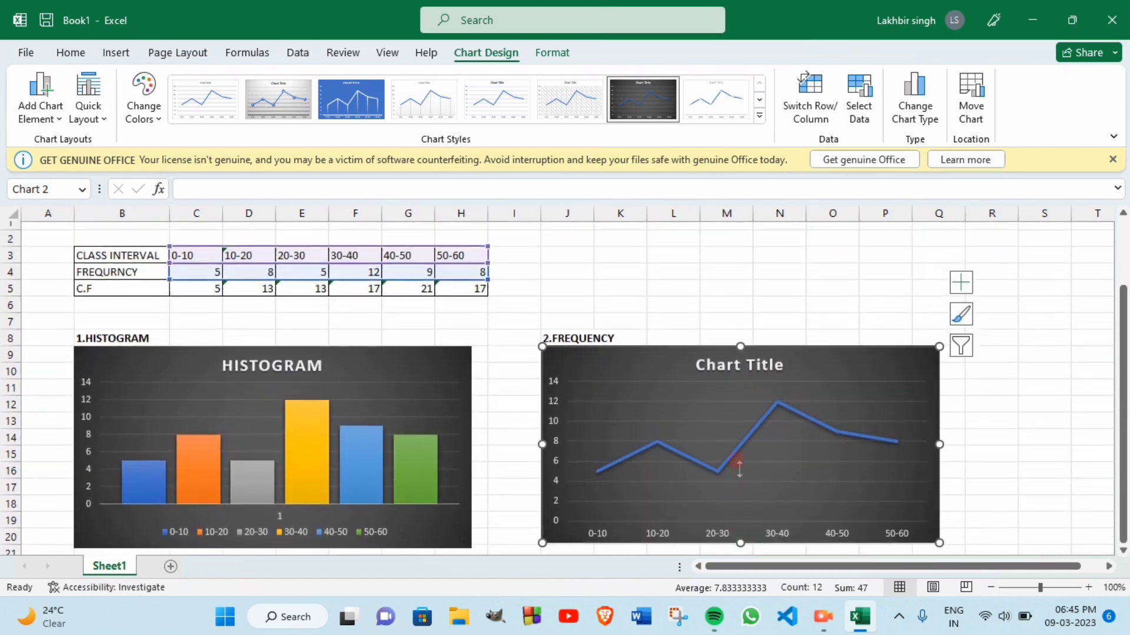
Replace the line chart's title with FREQUENCY.
{"action": "left_click", "coordinate": [784, 377]}
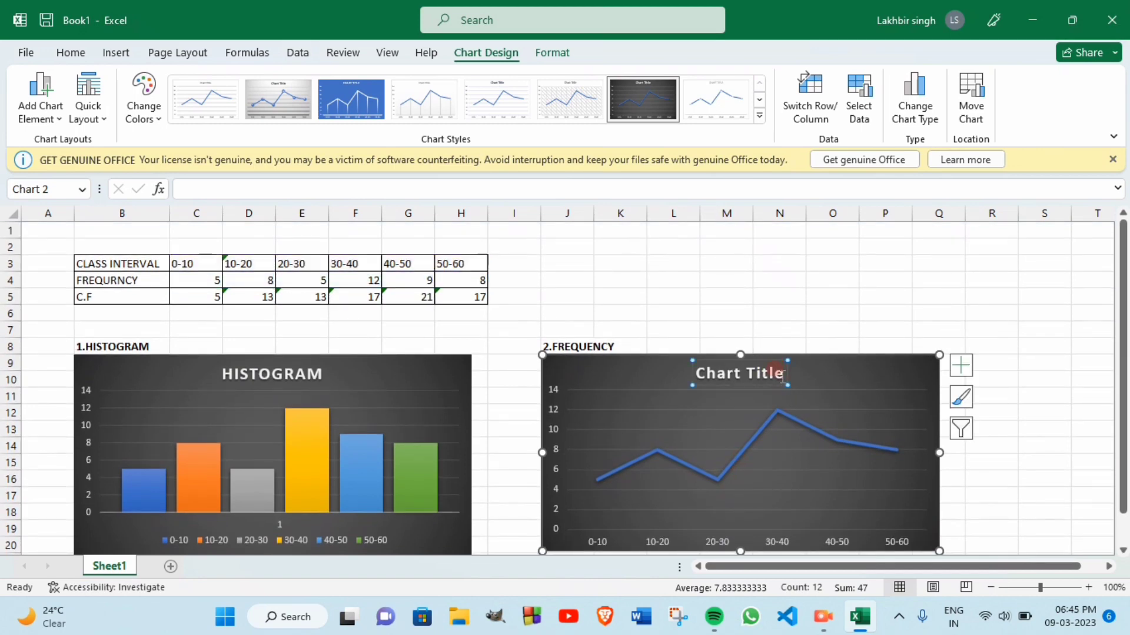
{"action": "left_click", "coordinate": [783, 377]}
{"action": "key", "text": "BackSpace"}
{"action": "key", "text": "BackSpace"}
{"action": "key", "text": "BackSpace"}
{"action": "key", "text": "BackSpace"}
{"action": "key", "text": "BackSpace"}
{"action": "key", "text": "BackSpace"}
{"action": "key", "text": "BackSpace"}
{"action": "key", "text": "BackSpace"}
{"action": "key", "text": "BackSpace"}
{"action": "key", "text": "BackSpace"}
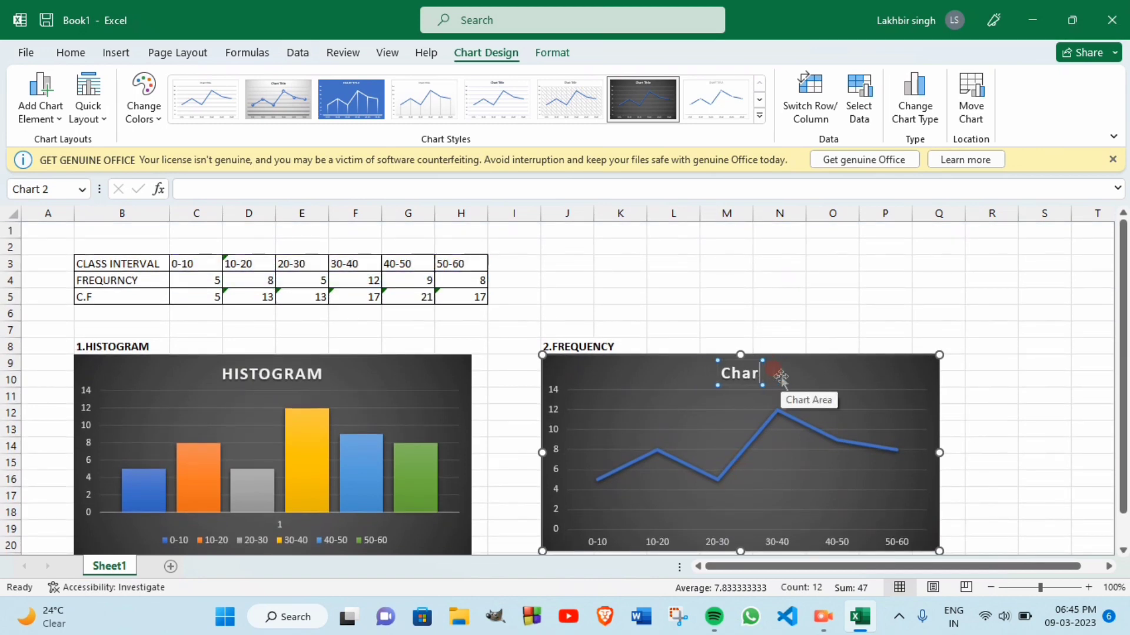
{"action": "type", "text": "f"}
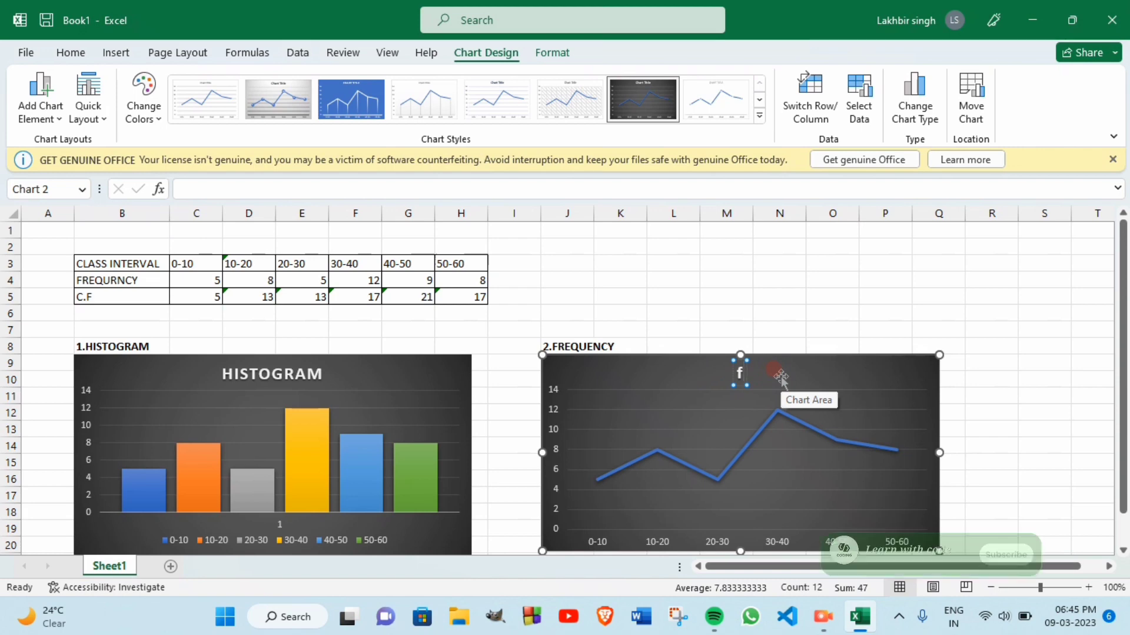
{"action": "type", "text": "REQUENCY"}
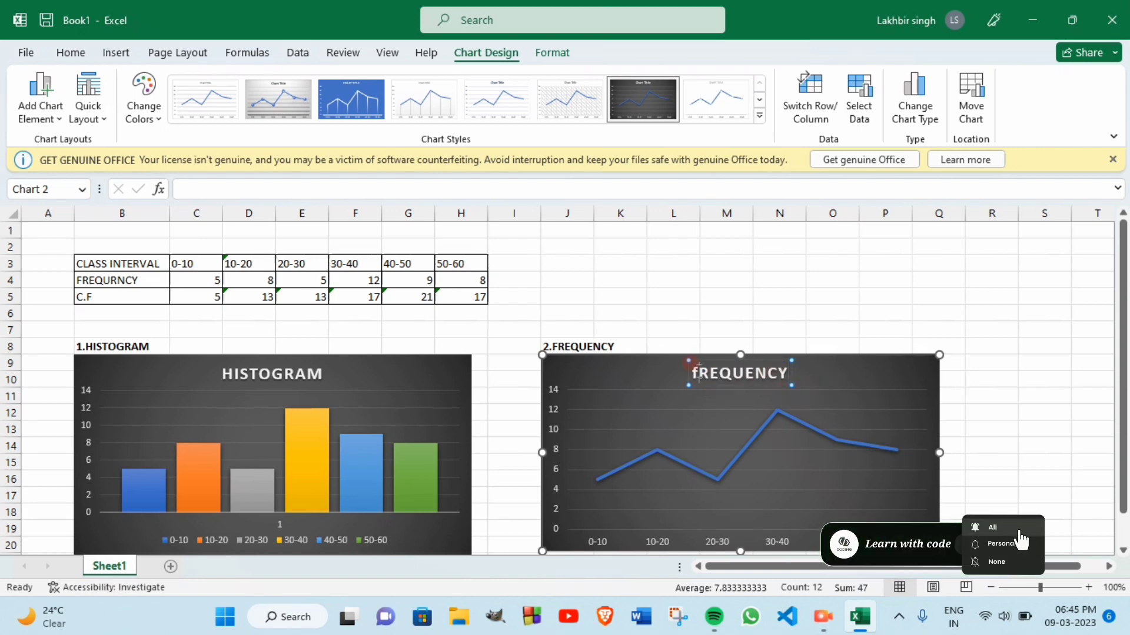
{"action": "key", "text": "BackSpace"}
{"action": "type", "text": "F"}
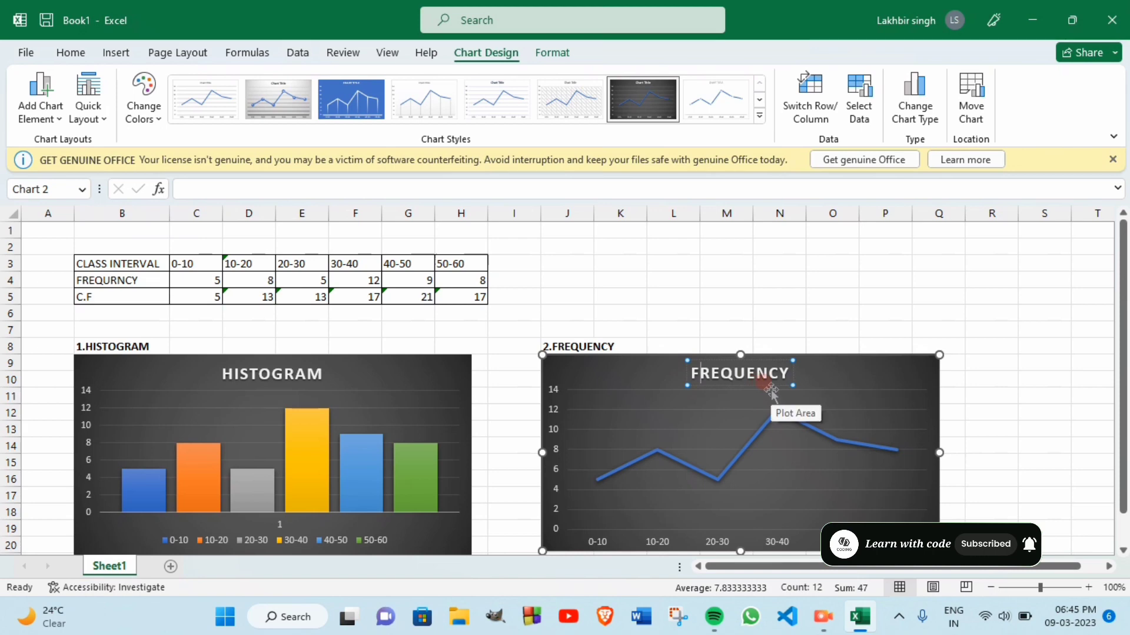
Copy the table B3:H5 to cell B3 of a new sheet and widen column B to fit its labels.
{"action": "scroll", "coordinate": [771, 391], "scroll_direction": "down", "scroll_amount": 1}
{"action": "scroll", "coordinate": [771, 391], "scroll_direction": "up", "scroll_amount": 1}
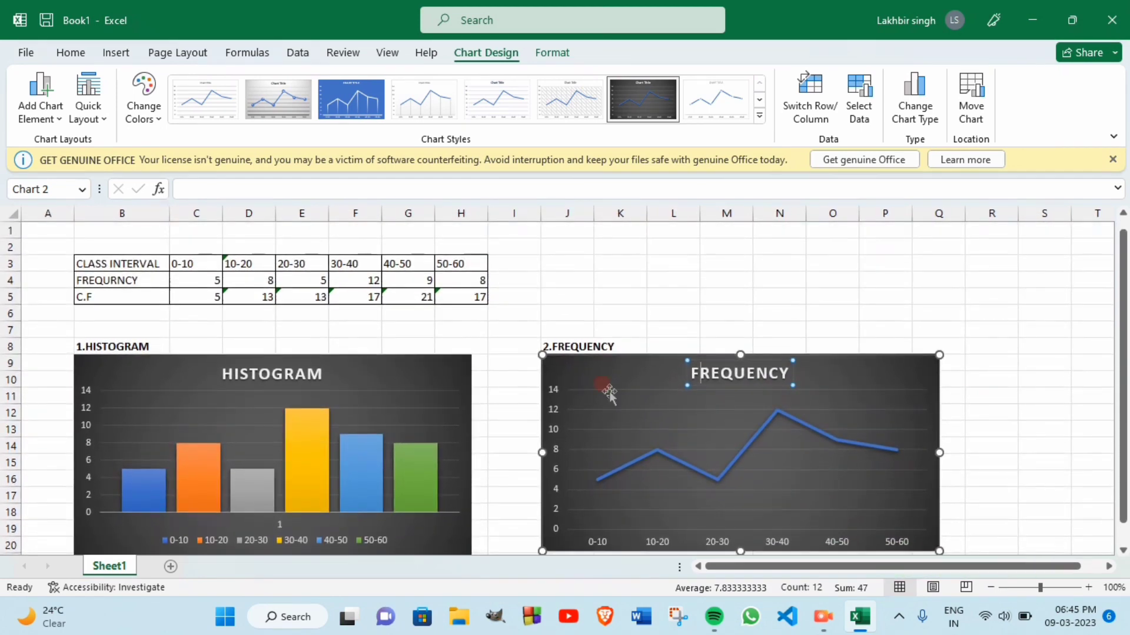
{"action": "left_click_drag", "start_coordinate": [82, 264], "coordinate": [452, 297]}
{"action": "key", "text": "ctrl+c"}
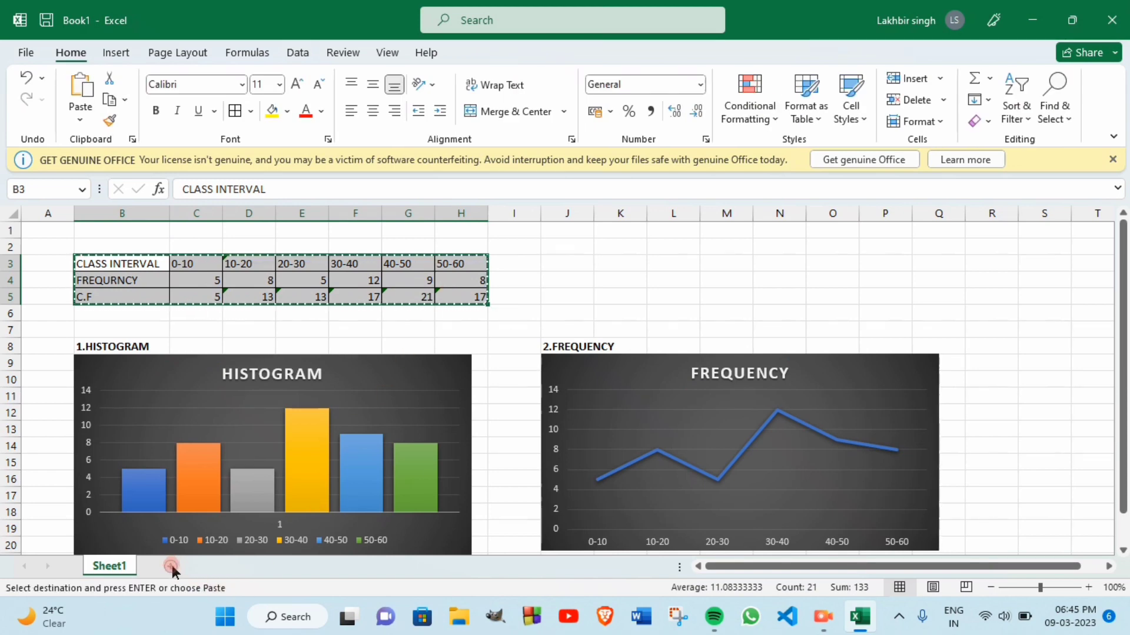
{"action": "left_click", "coordinate": [170, 566]}
{"action": "left_click", "coordinate": [101, 261]}
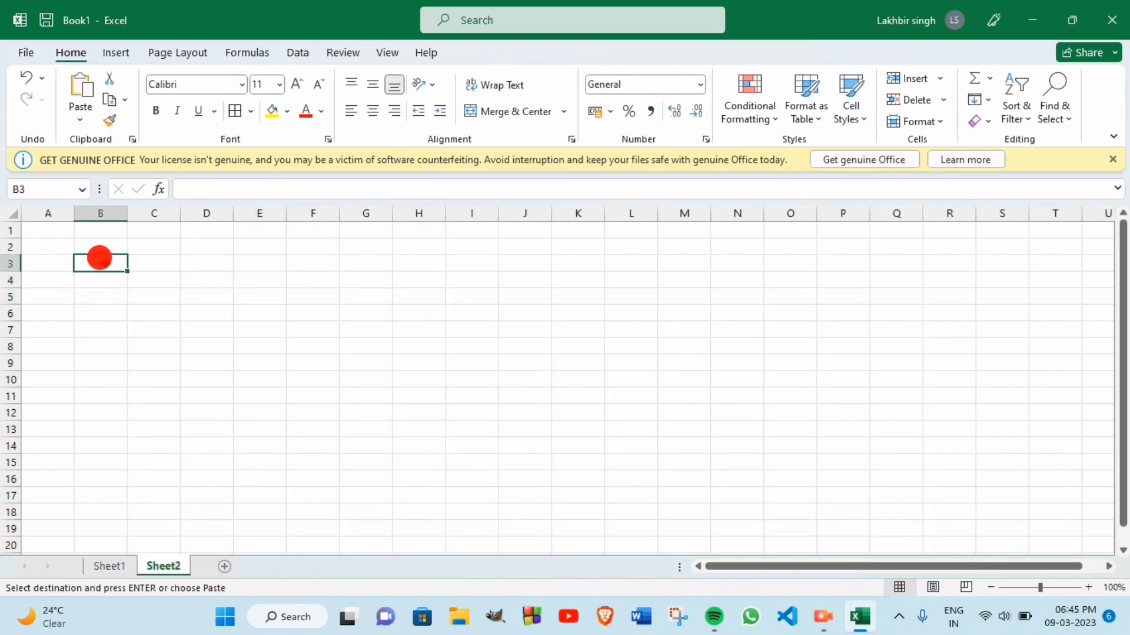
{"action": "key", "text": "ctrl+v"}
{"action": "left_click", "coordinate": [201, 327]}
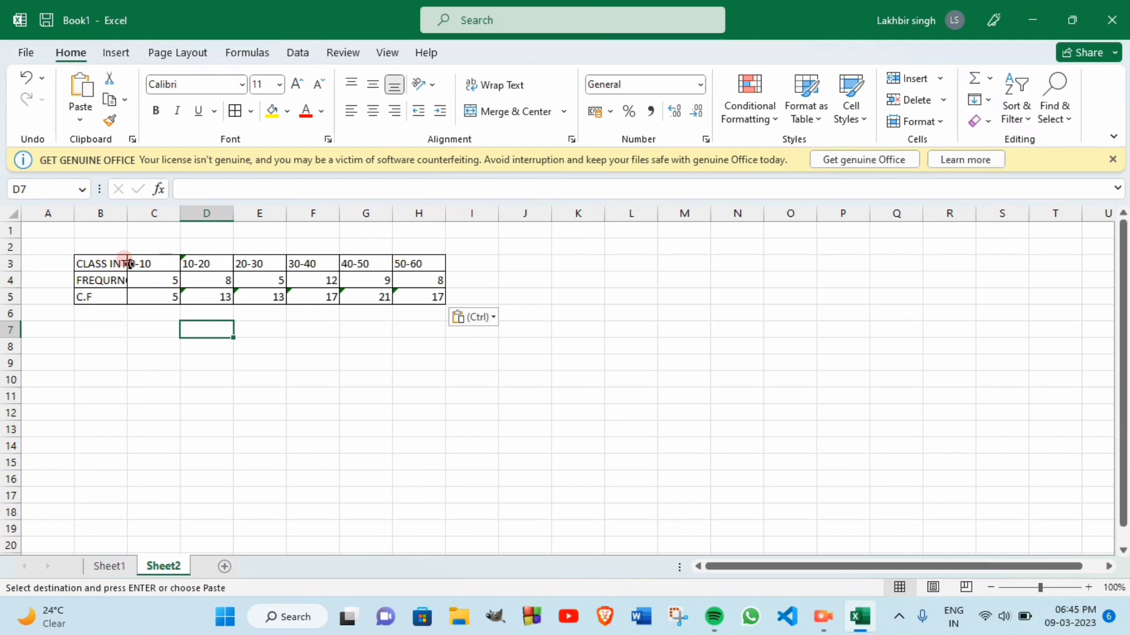
{"action": "left_click_drag", "start_coordinate": [127, 213], "coordinate": [163, 214]}
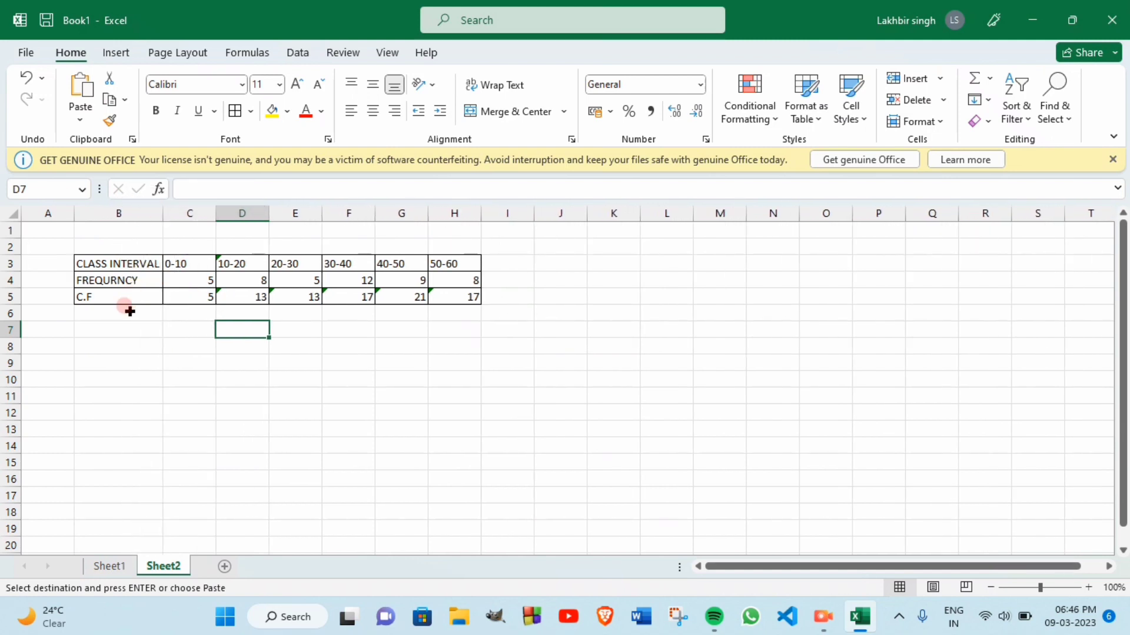
Enter the bold heading 3.FREQUENCY CURVE in B7.
{"action": "left_click", "coordinate": [115, 327]}
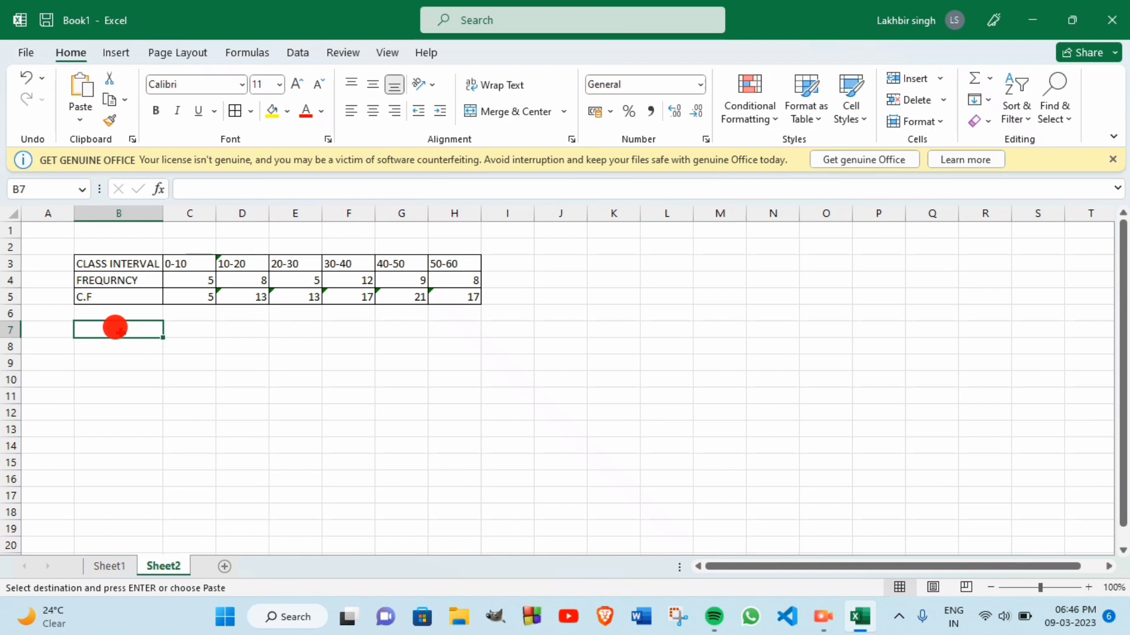
{"action": "key", "text": "Escape"}
{"action": "key", "text": "ctrl+b"}
{"action": "type", "text": "3.FREQUENCY CU"}
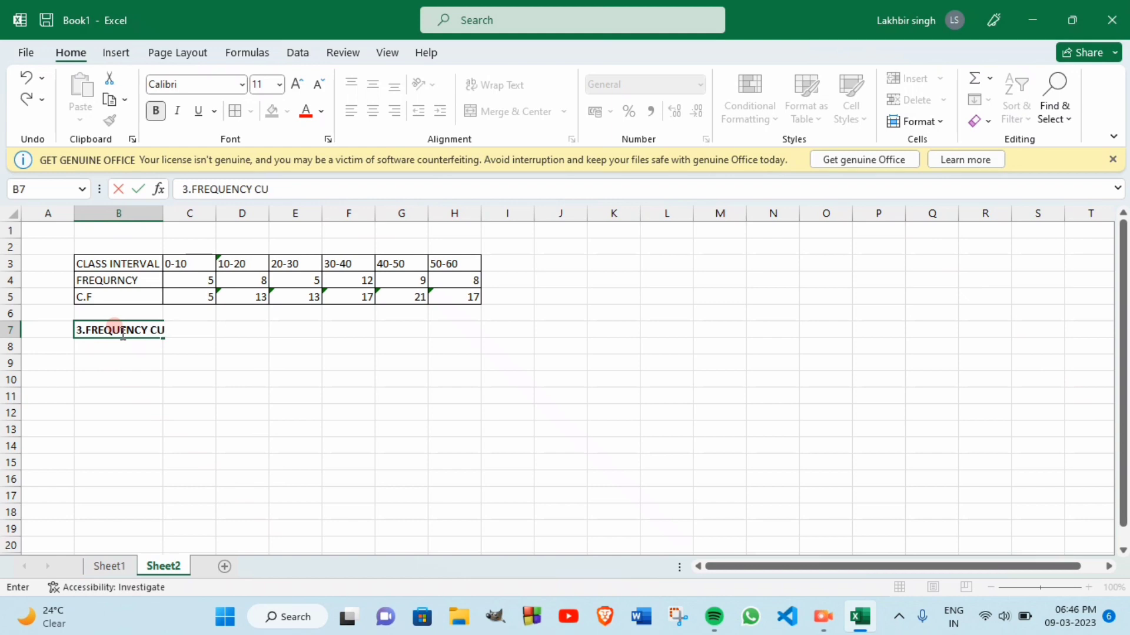
{"action": "type", "text": "RVE"}
{"action": "left_click", "coordinate": [126, 351]}
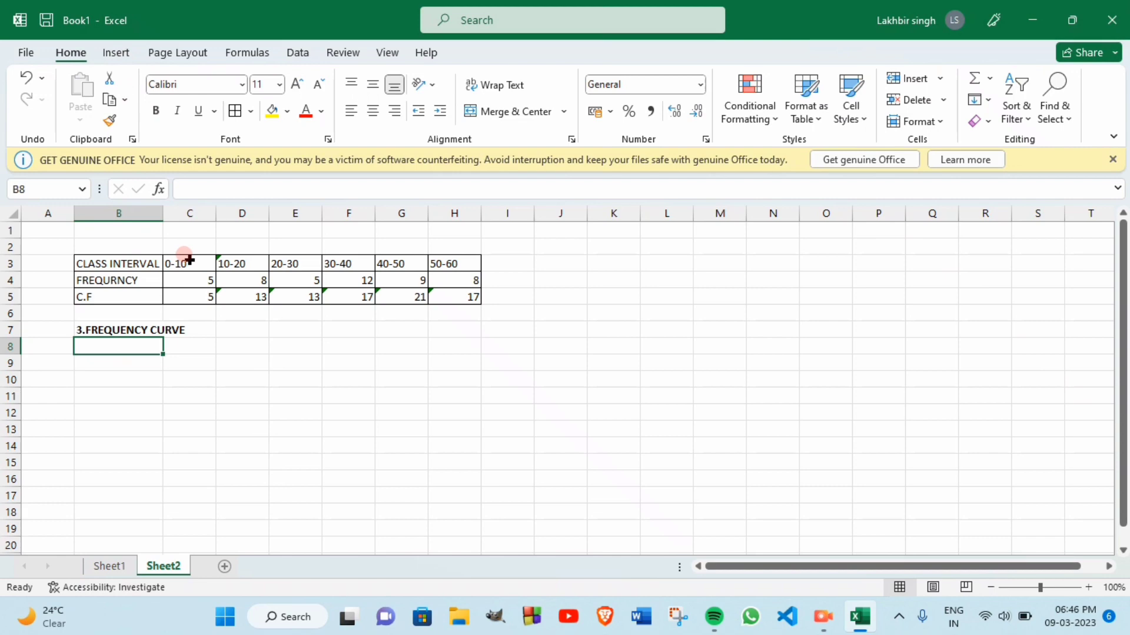
Insert a Scatter with Smooth Lines chart of C3:H4 and apply the dark chart style with the glowing line.
{"action": "left_click_drag", "start_coordinate": [189, 259], "coordinate": [462, 281]}
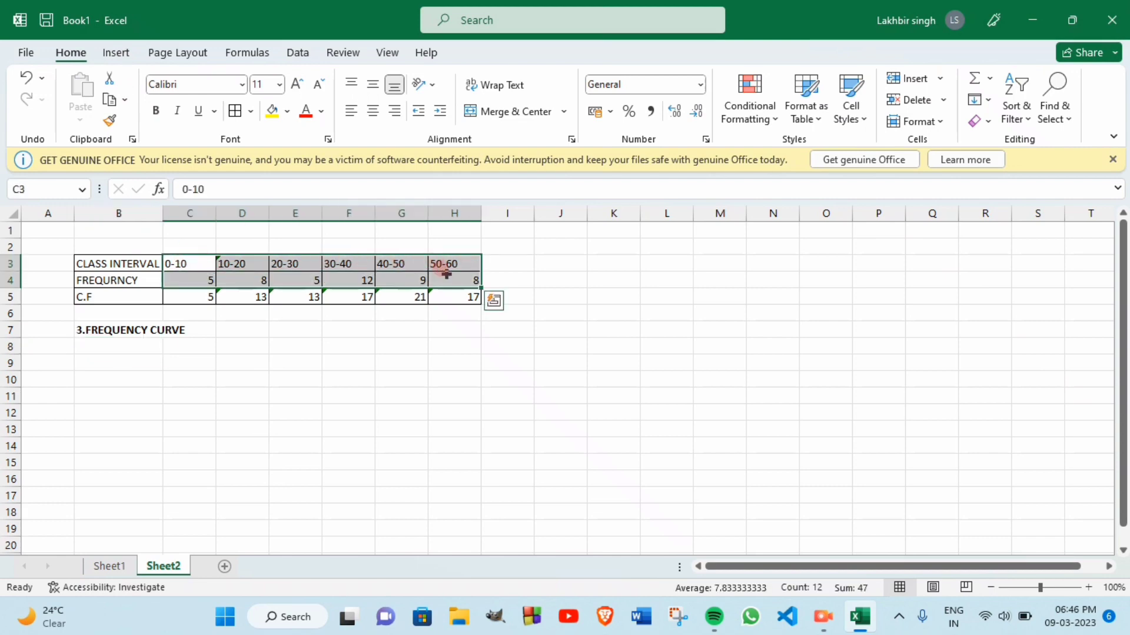
{"action": "left_click", "coordinate": [117, 53]}
{"action": "left_click", "coordinate": [507, 121]}
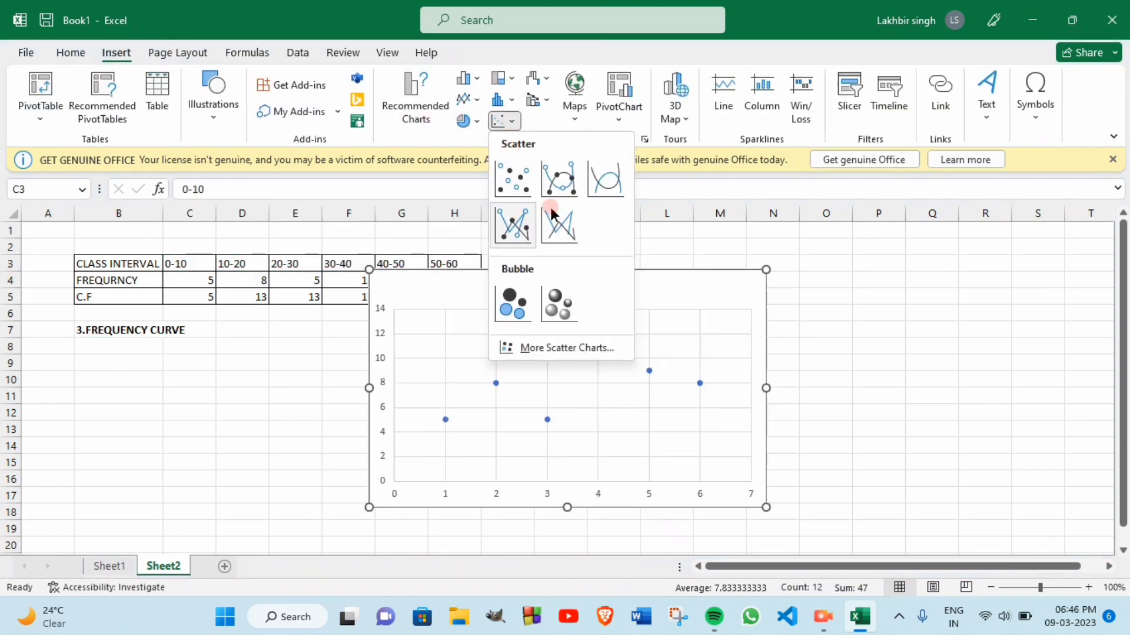
{"action": "left_click", "coordinate": [611, 180]}
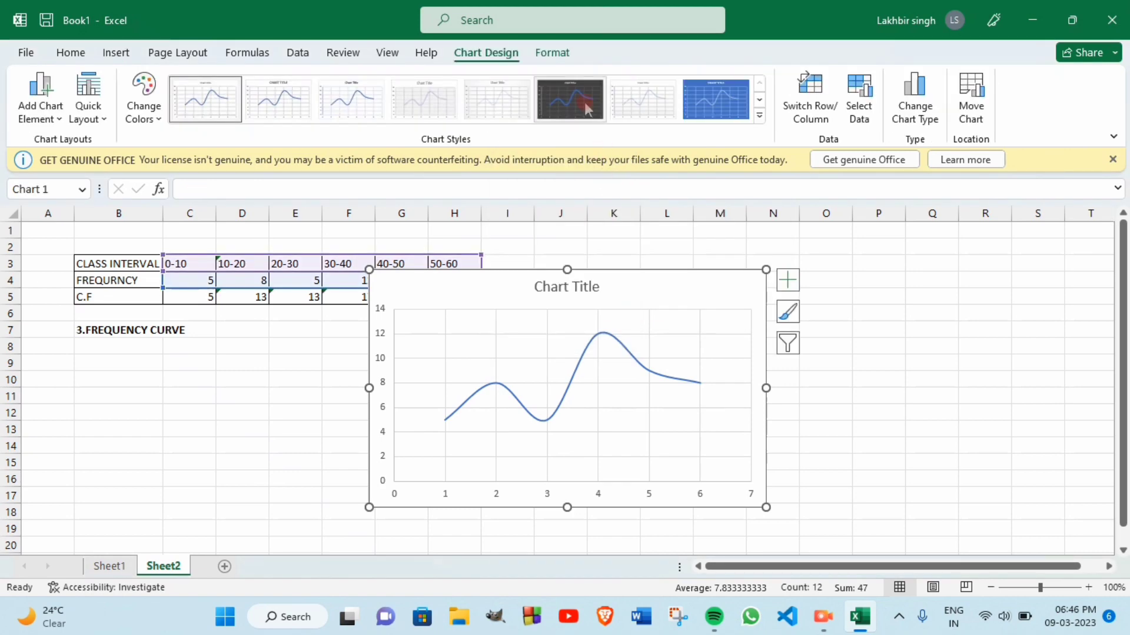
{"action": "left_click", "coordinate": [570, 99]}
{"action": "left_click", "coordinate": [521, 349]}
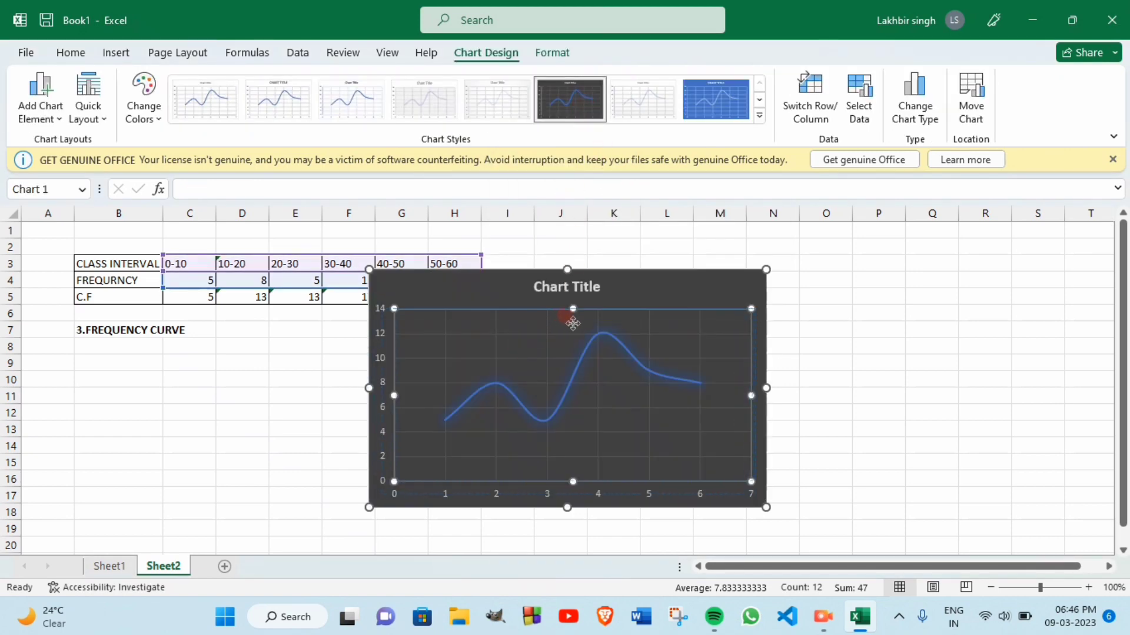
Move the frequency curve chart beneath the 3.FREQUENCY CURVE heading and reduce its height to fit rows 8 to 20.
{"action": "left_click_drag", "start_coordinate": [626, 287], "coordinate": [333, 357]}
{"action": "scroll", "coordinate": [284, 454], "scroll_direction": "down", "scroll_amount": 2}
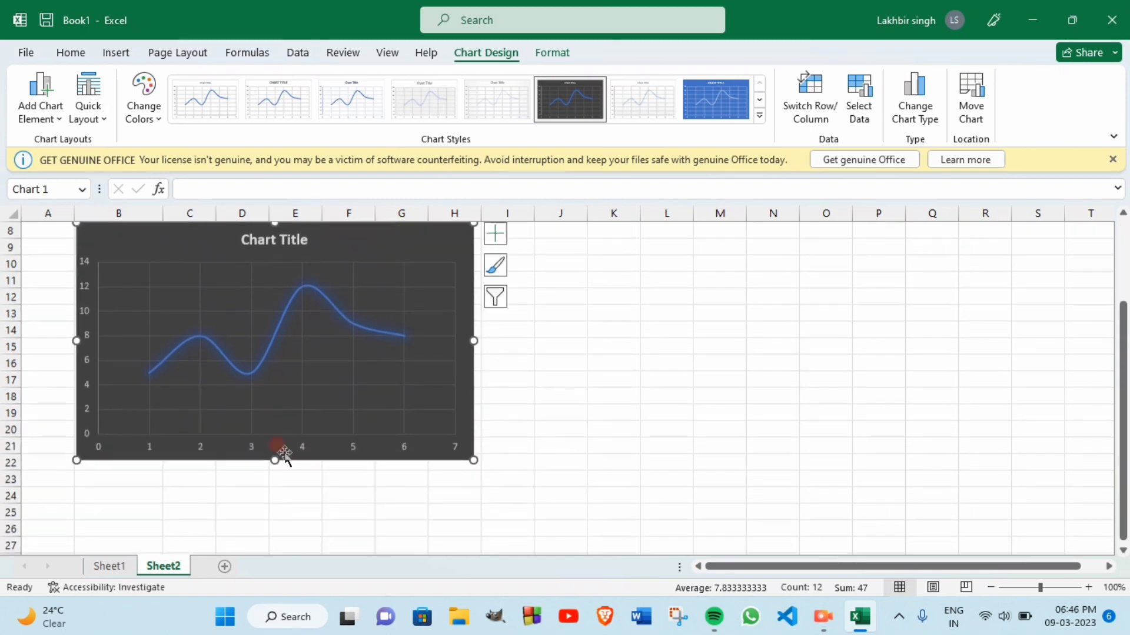
{"action": "scroll", "coordinate": [284, 453], "scroll_direction": "up", "scroll_amount": 3}
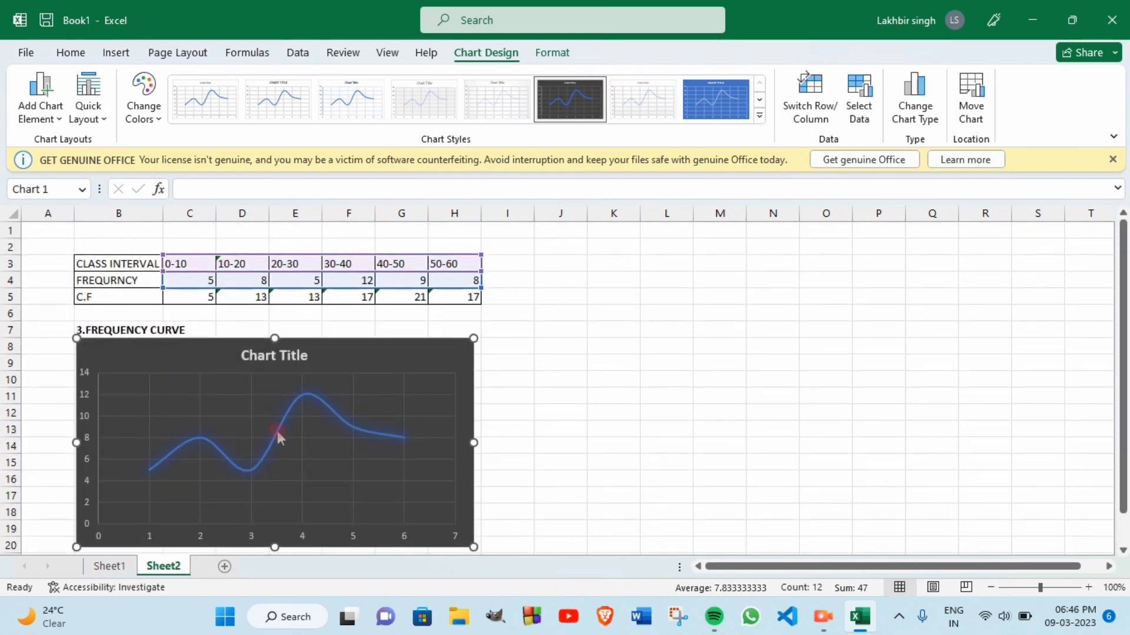
{"action": "left_click_drag", "start_coordinate": [274, 338], "coordinate": [275, 347]}
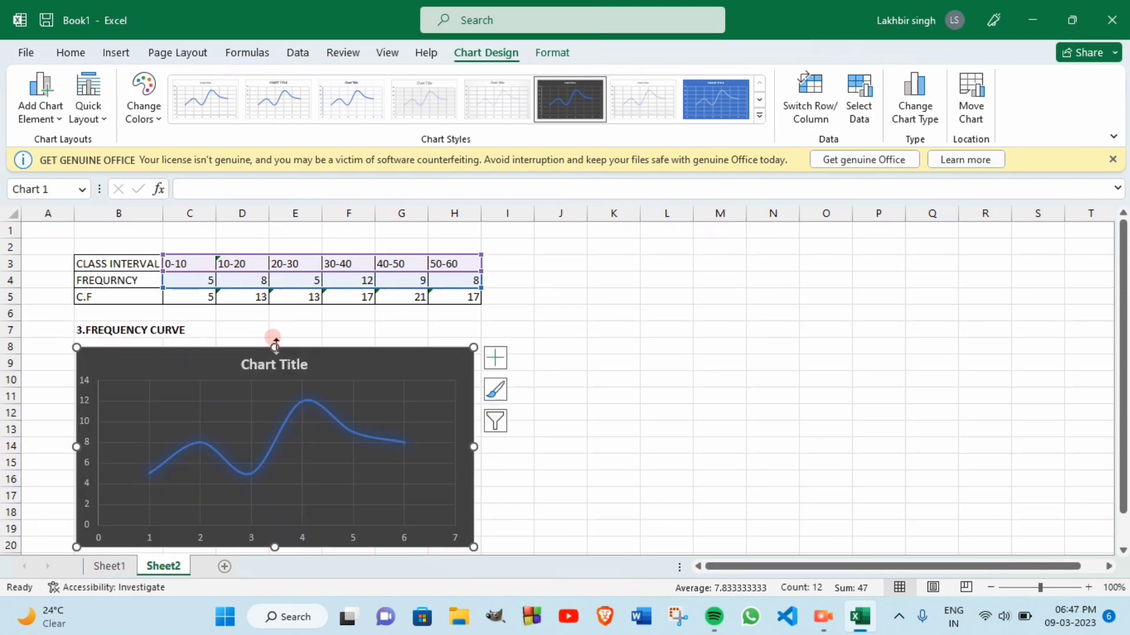
{"action": "left_click", "coordinate": [646, 400]}
Enter the bold heading 4.OGIVE in K7.
{"action": "left_click", "coordinate": [600, 327]}
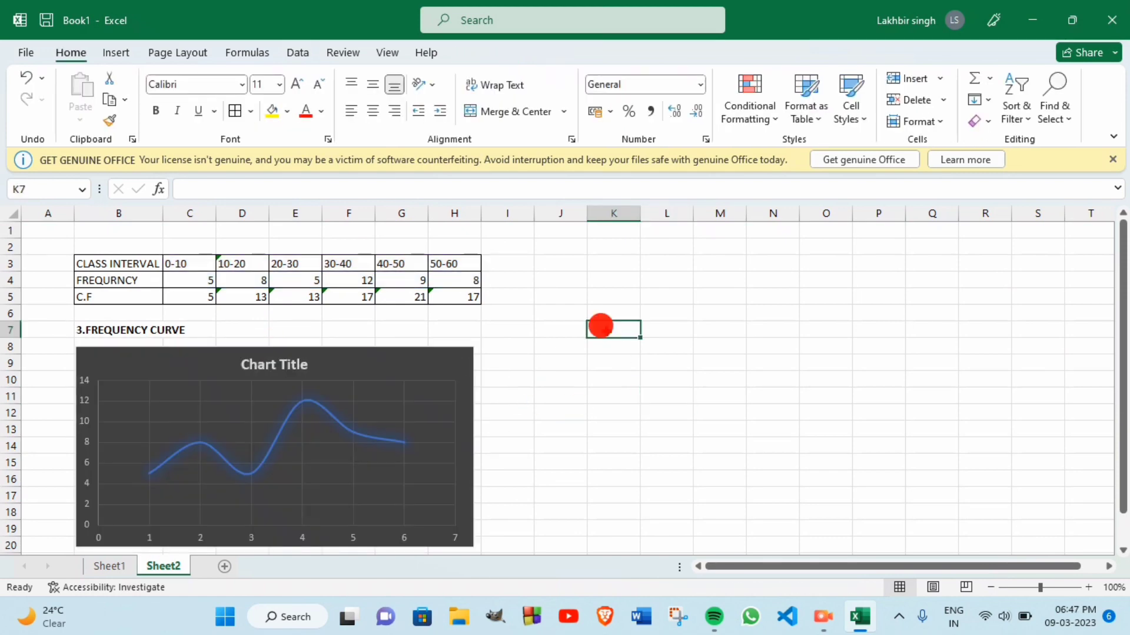
{"action": "type", "text": "4.OGIVE"}
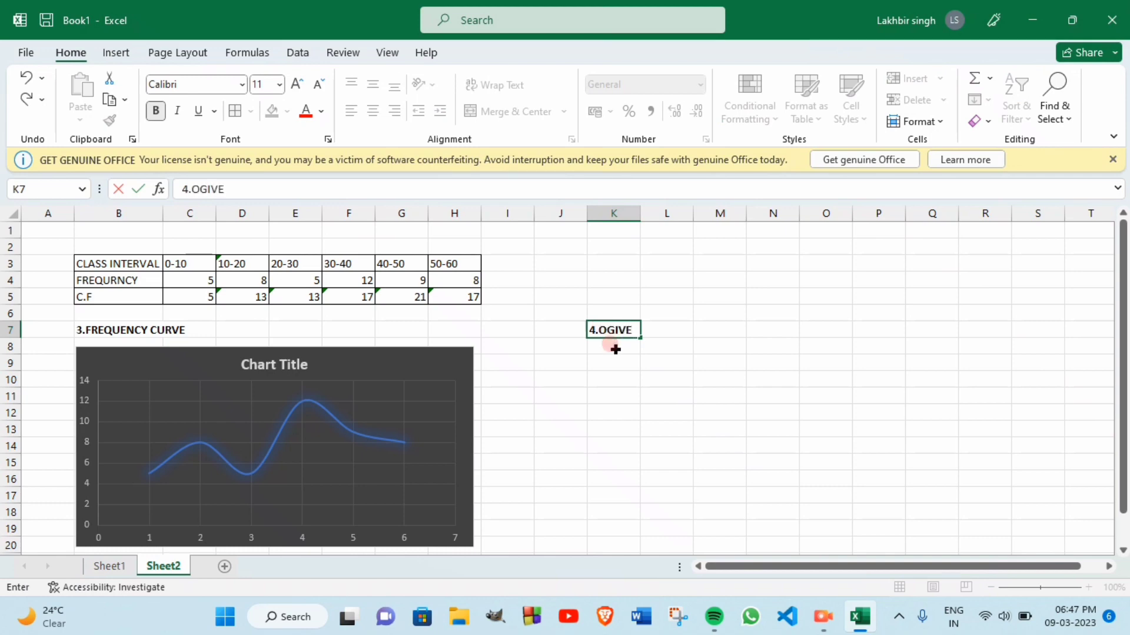
{"action": "key", "text": "Return"}
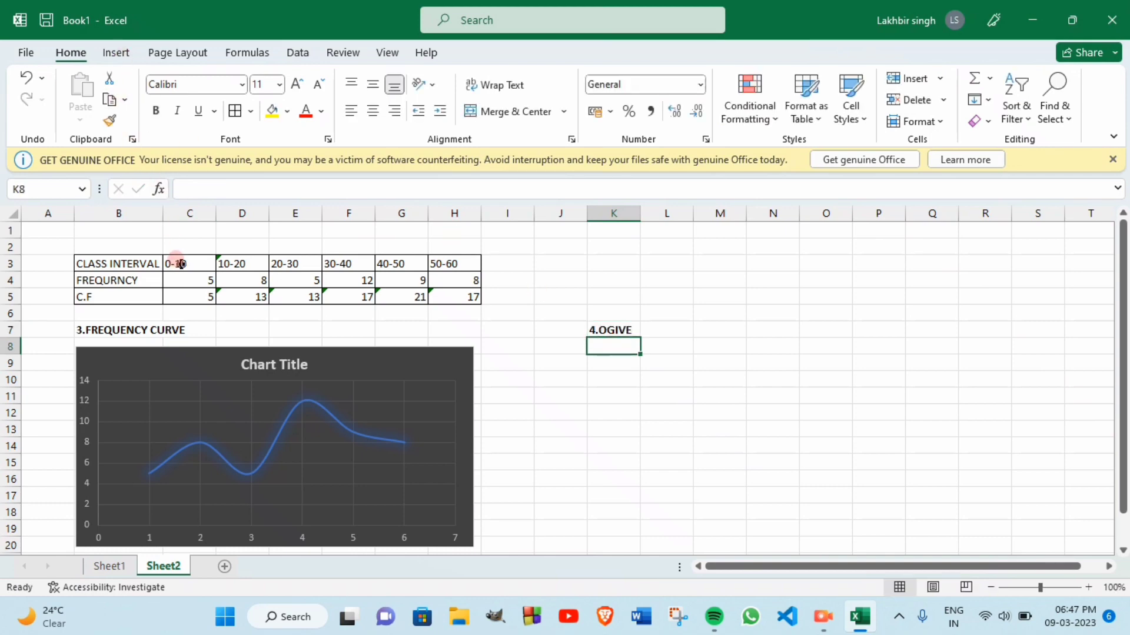
Insert a Stacked Line chart of C3:H5 and apply the dark gradient chart style.
{"action": "left_click_drag", "start_coordinate": [180, 265], "coordinate": [468, 296]}
{"action": "left_click", "coordinate": [117, 55]}
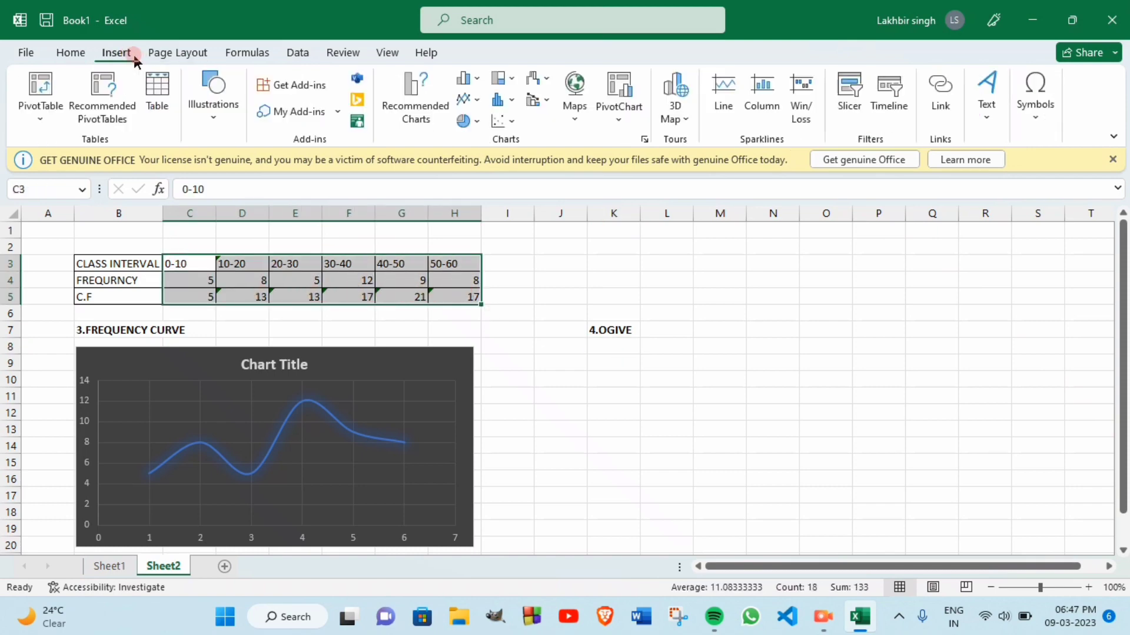
{"action": "left_click", "coordinate": [464, 100]}
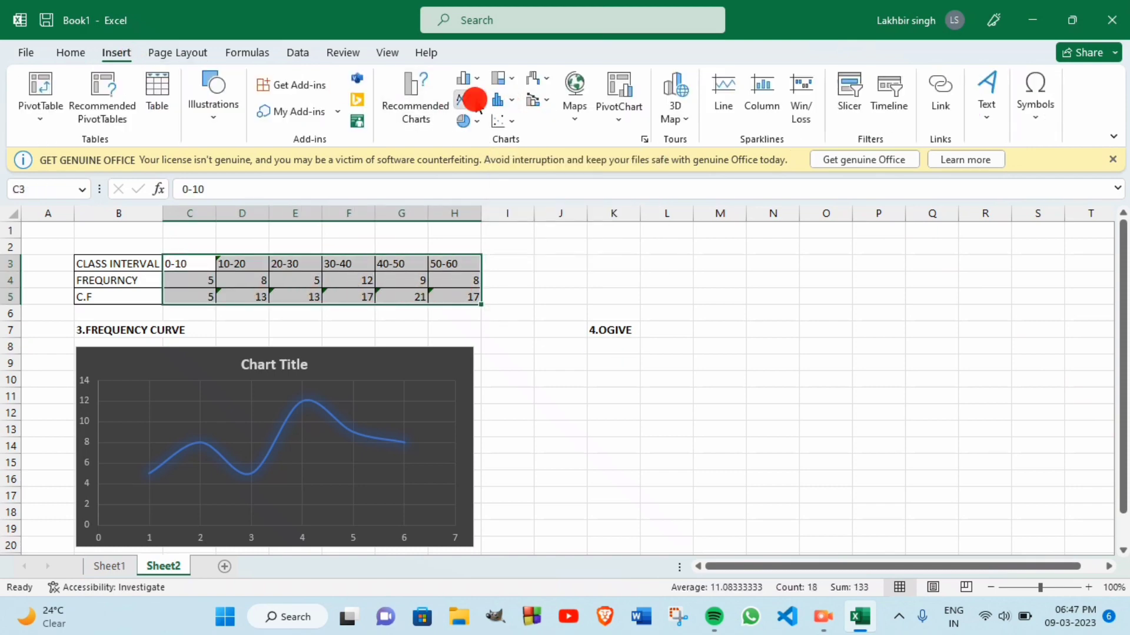
{"action": "left_click", "coordinate": [520, 158]}
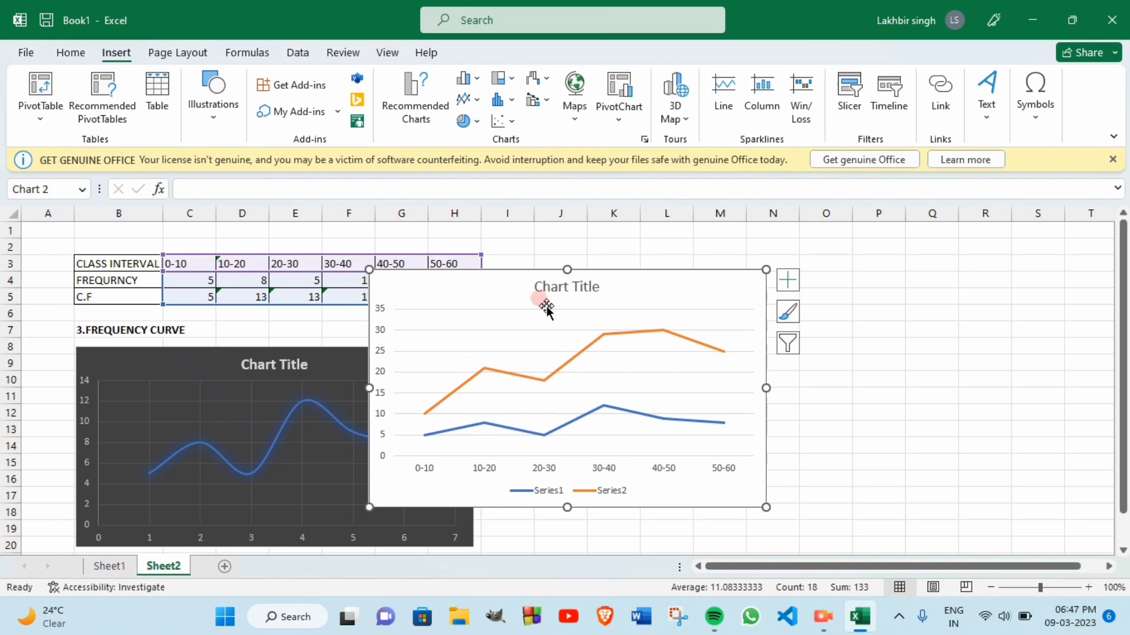
{"action": "left_click", "coordinate": [787, 312]}
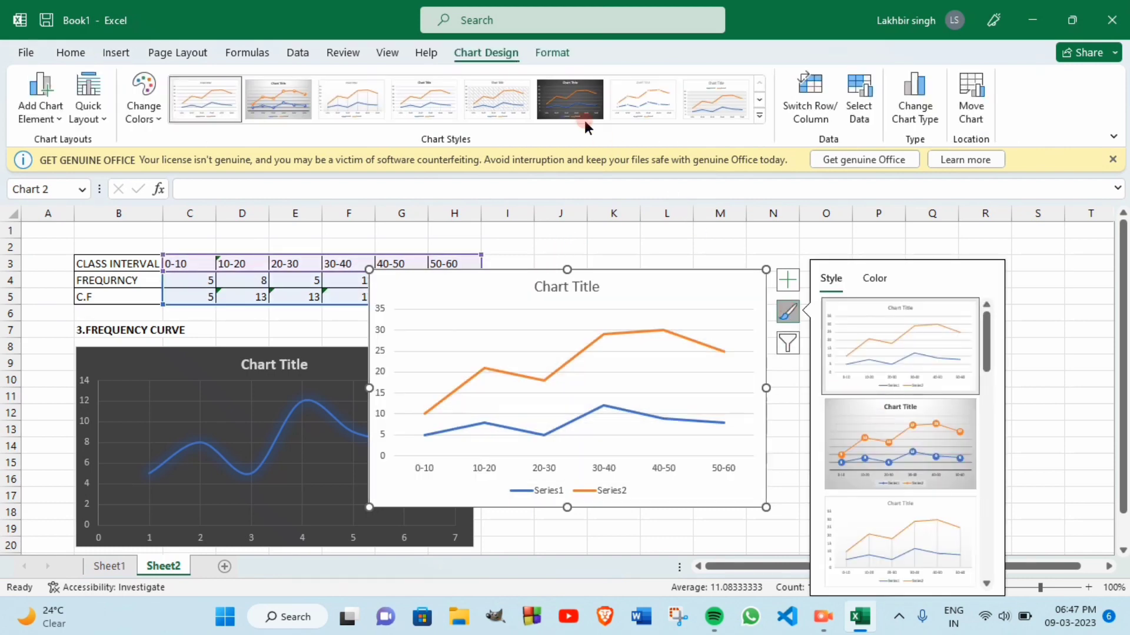
{"action": "left_click", "coordinate": [583, 112]}
Move the stacked line chart beneath the 4.OGIVE heading and shorten it so it ends in row 20.
{"action": "left_click_drag", "start_coordinate": [641, 285], "coordinate": [861, 355]}
{"action": "scroll", "coordinate": [845, 436], "scroll_direction": "down", "scroll_amount": 1}
{"action": "left_click", "coordinate": [845, 446]}
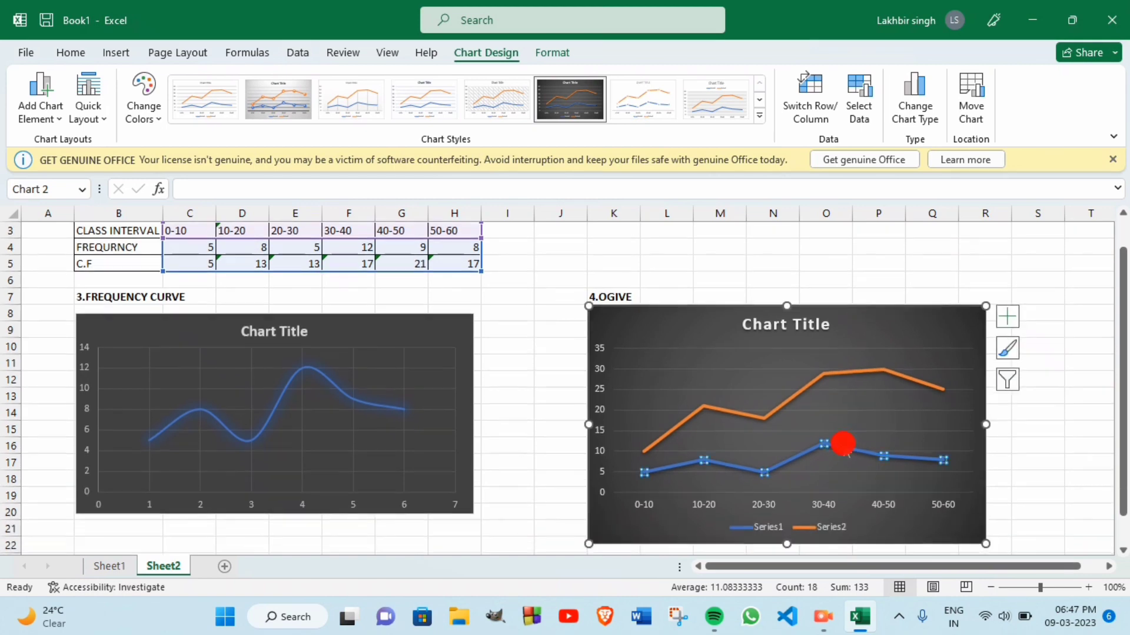
{"action": "left_click_drag", "start_coordinate": [787, 544], "coordinate": [783, 510]}
{"action": "scroll", "coordinate": [783, 510], "scroll_direction": "up", "scroll_amount": 1}
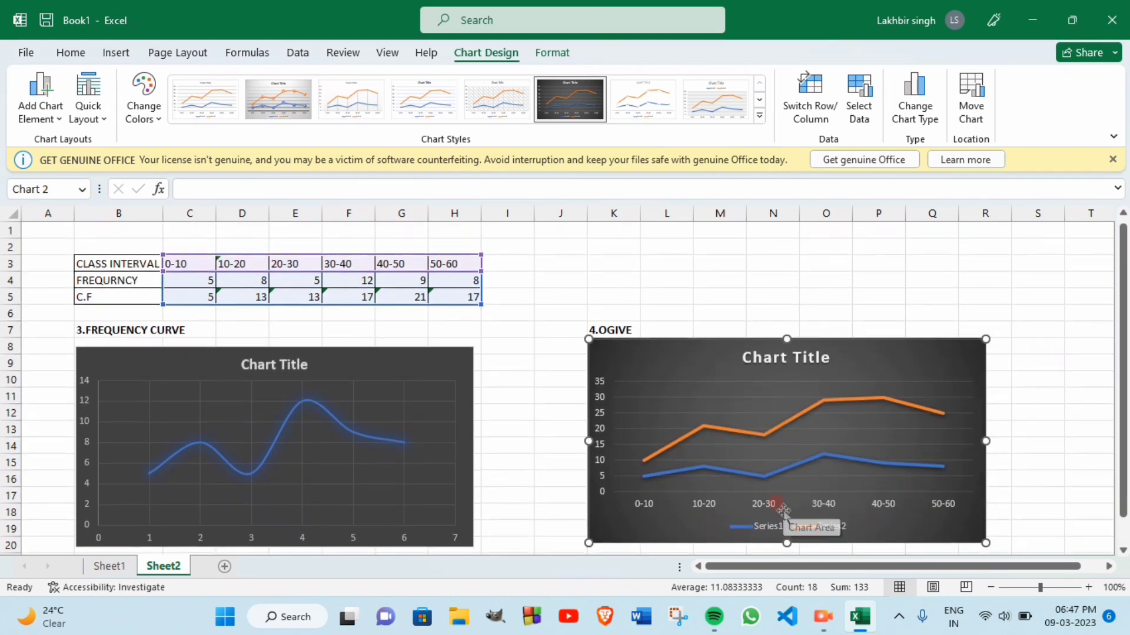
{"action": "left_click", "coordinate": [926, 252]}
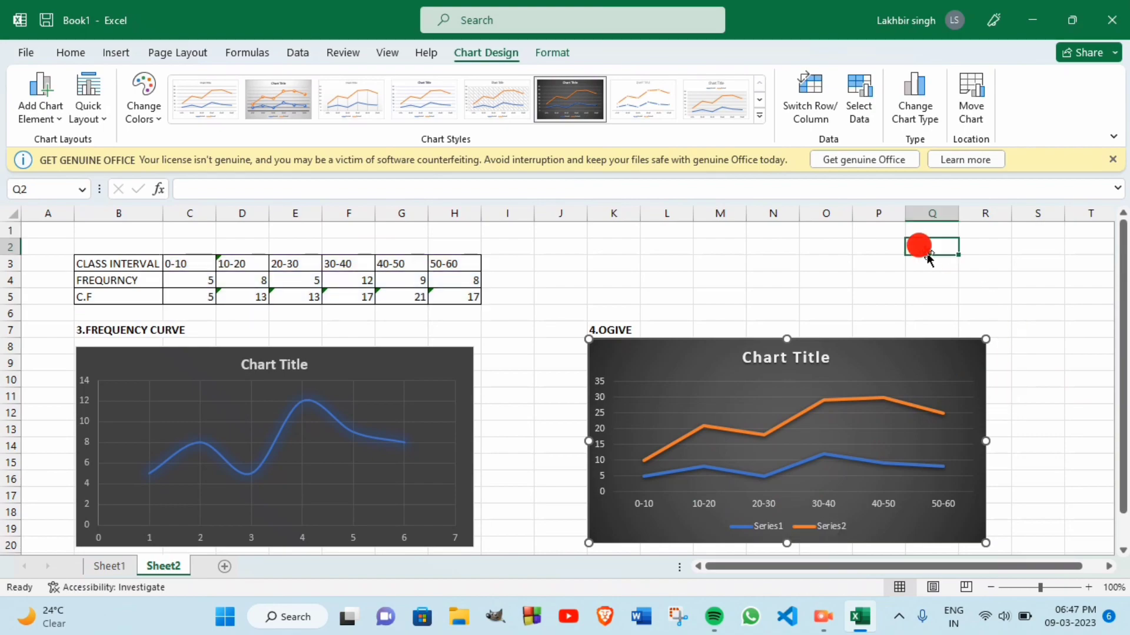